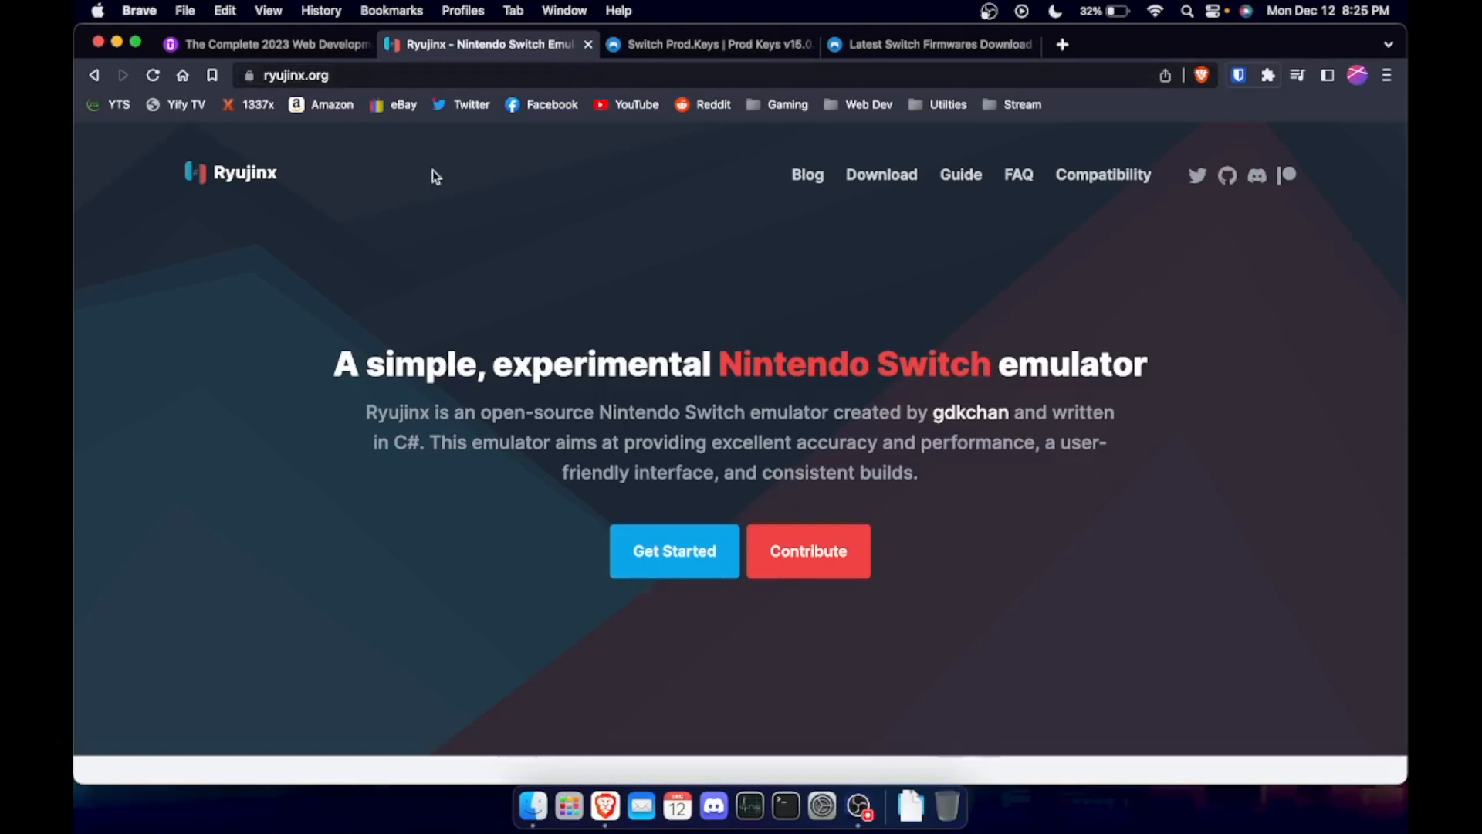
Go to the Ryujinx download page and download the macOS build.
click(269, 72)
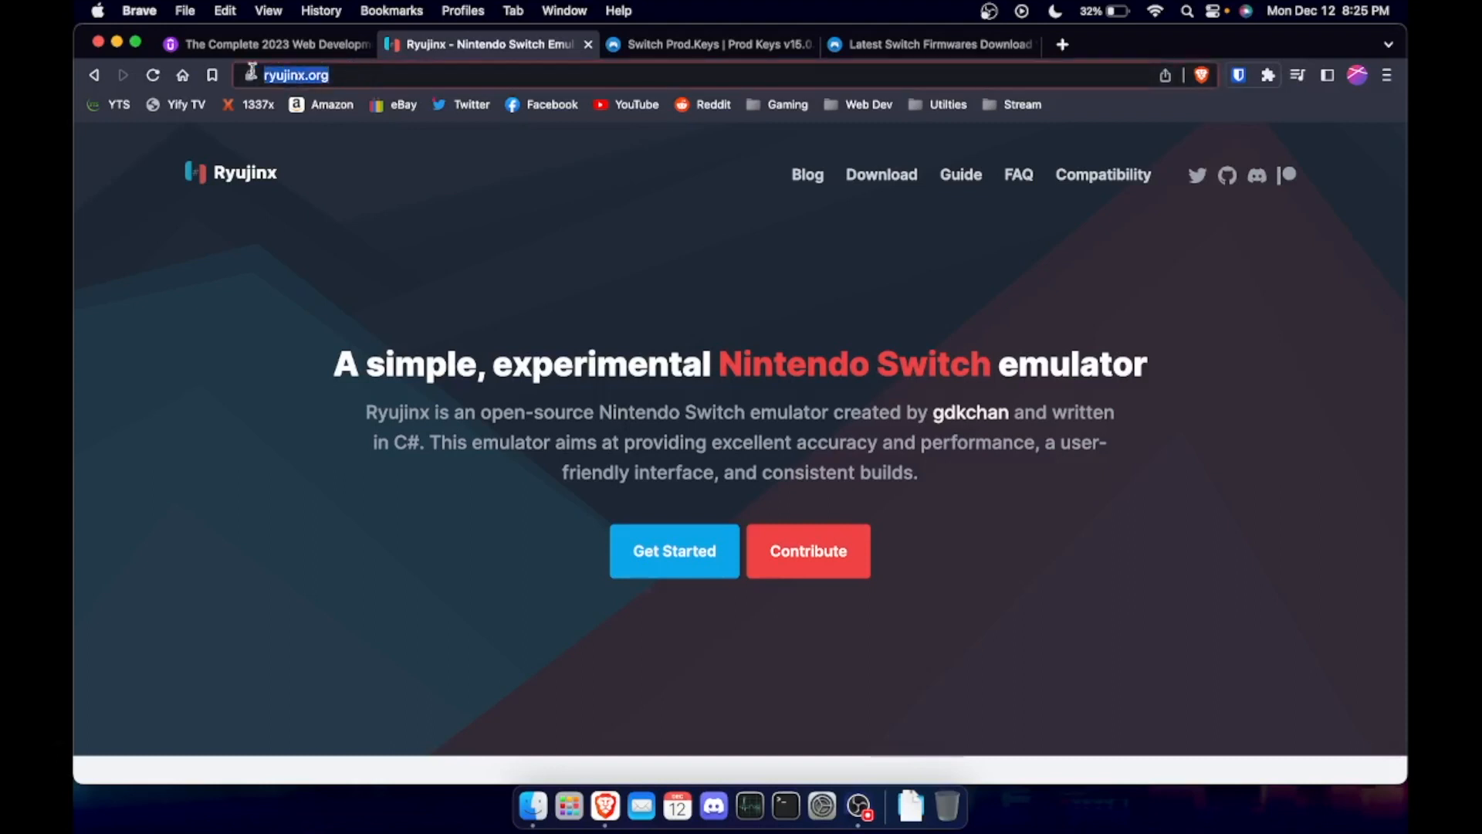
click(475, 220)
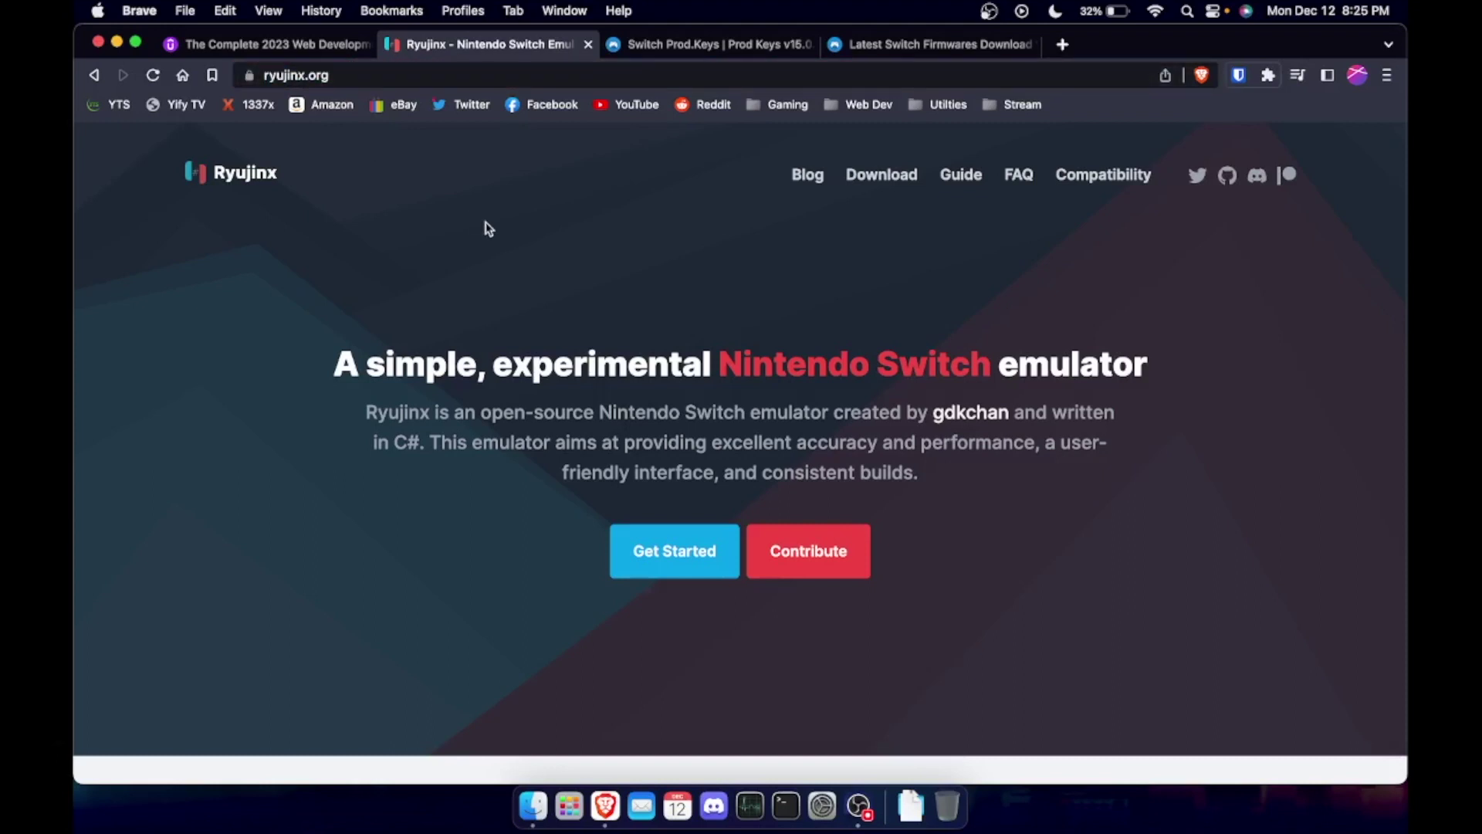
click(874, 173)
scroll(667, 271, down, 5)
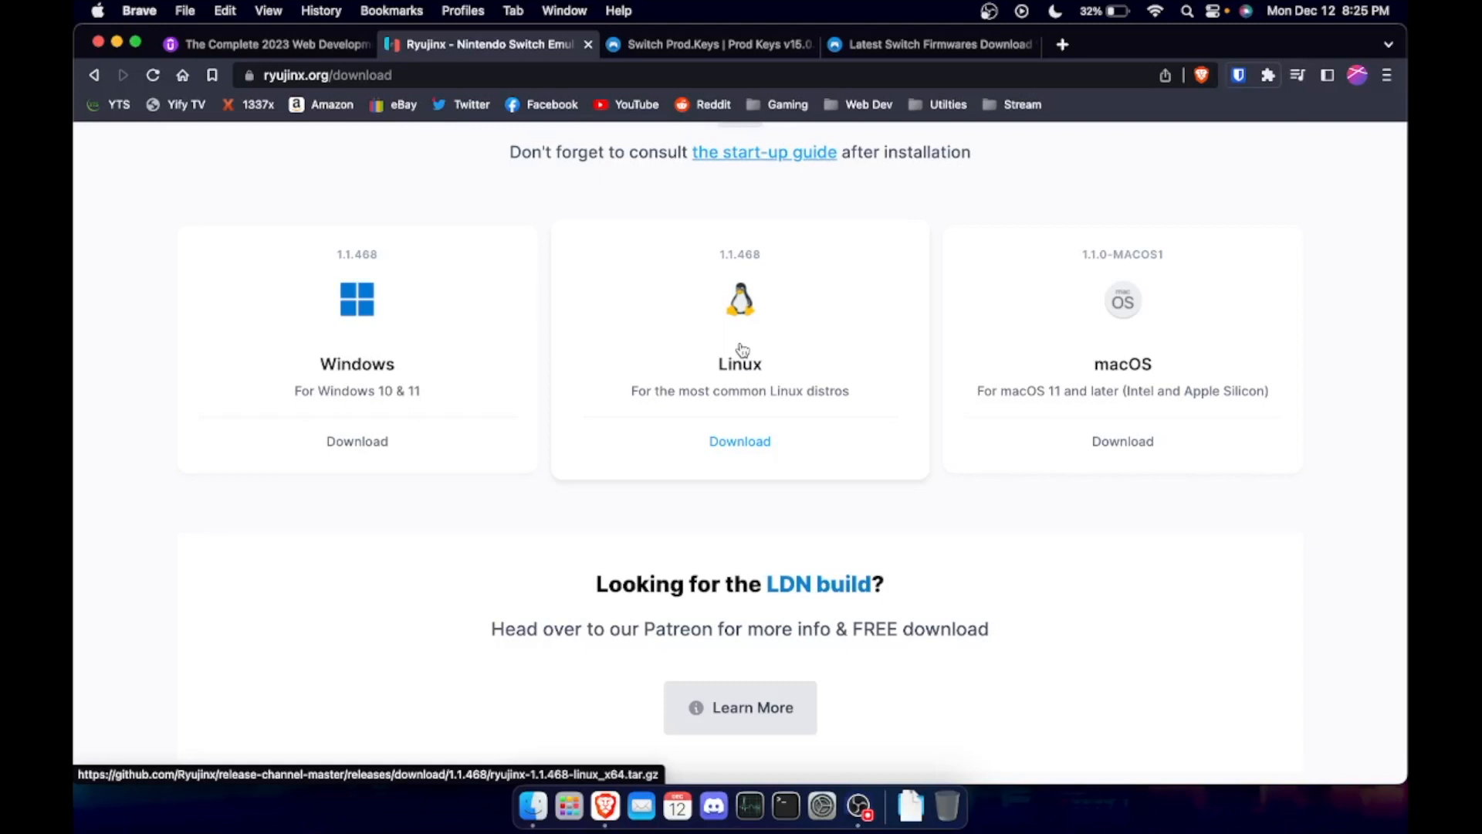
click(1155, 438)
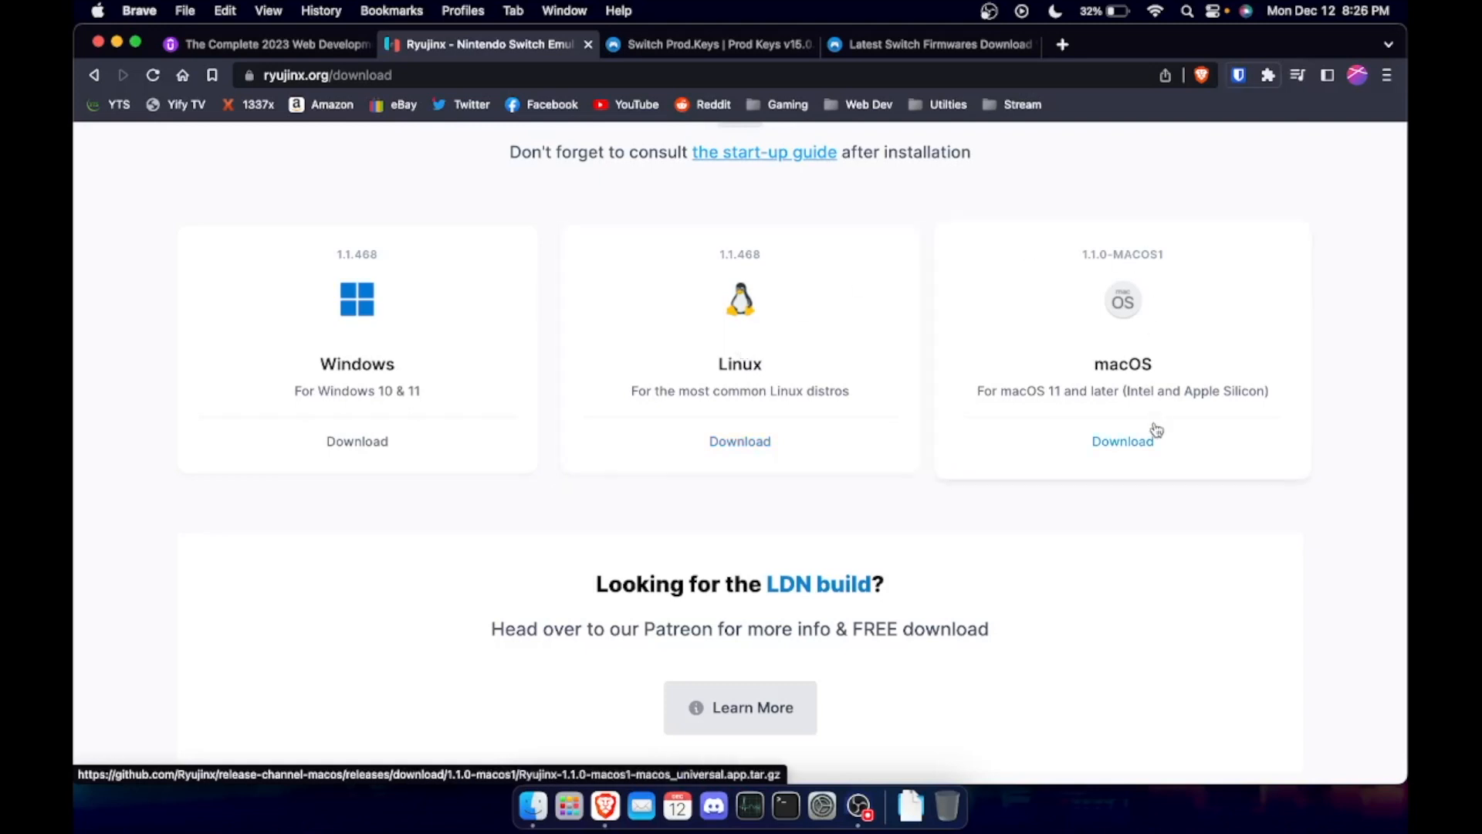
Launch the downloaded Ryujinx app from the Dock's Downloads stack.
click(910, 803)
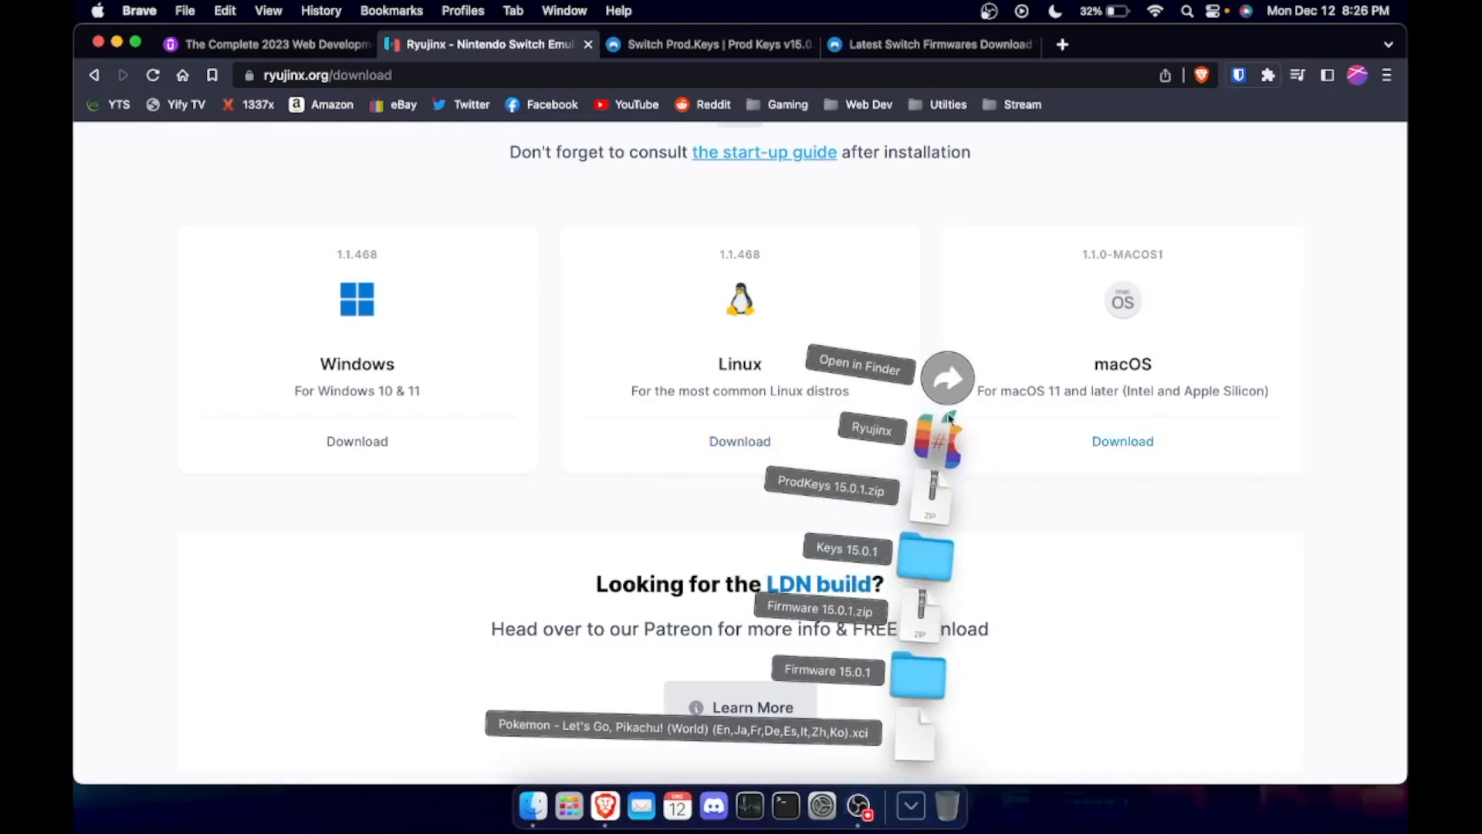
click(1106, 495)
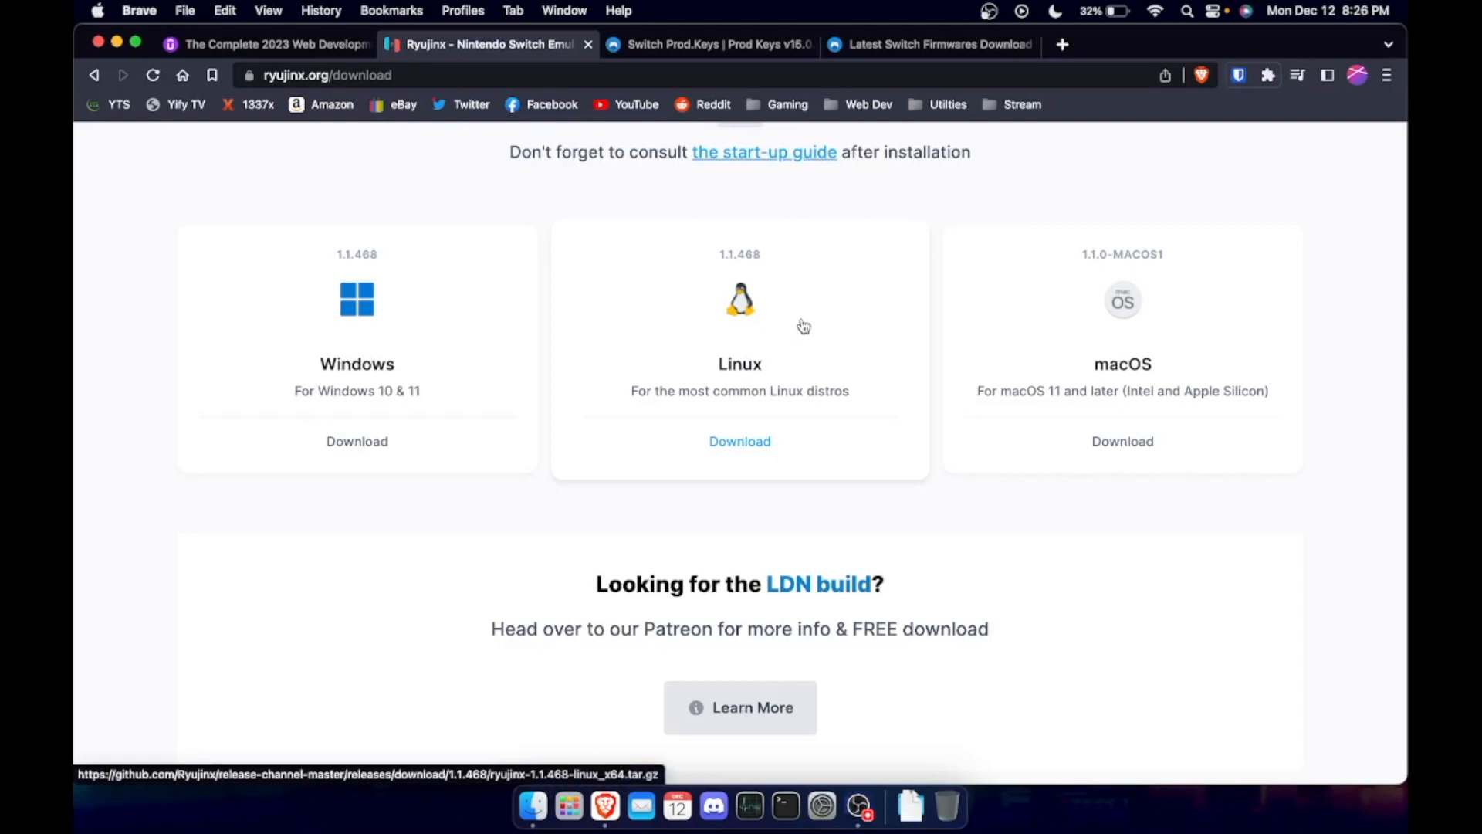
click(910, 805)
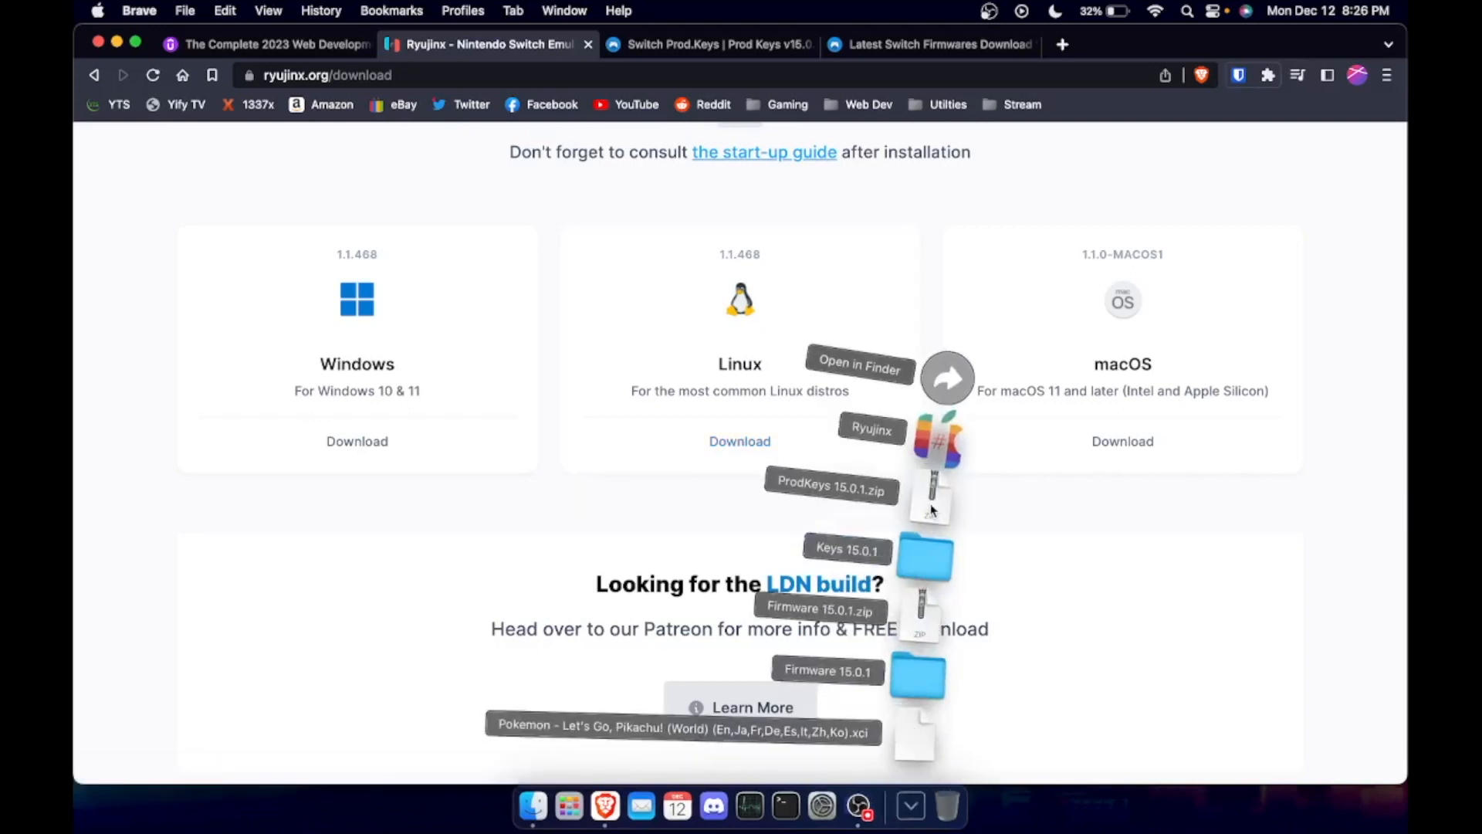
click(939, 452)
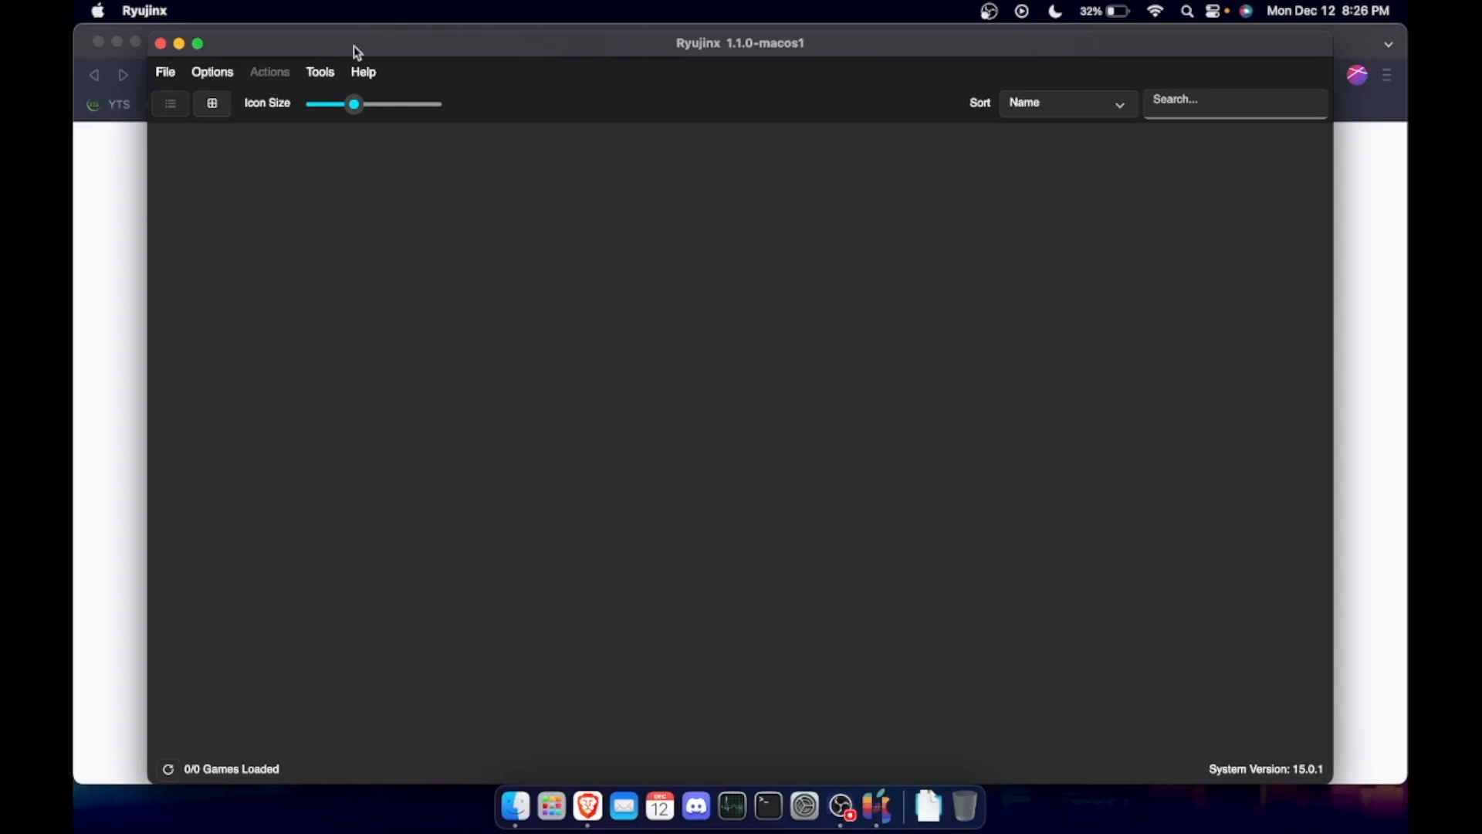
Glance at Ryujinx's Options menu, then return to Brave on the Switch Prod.Keys site.
click(222, 70)
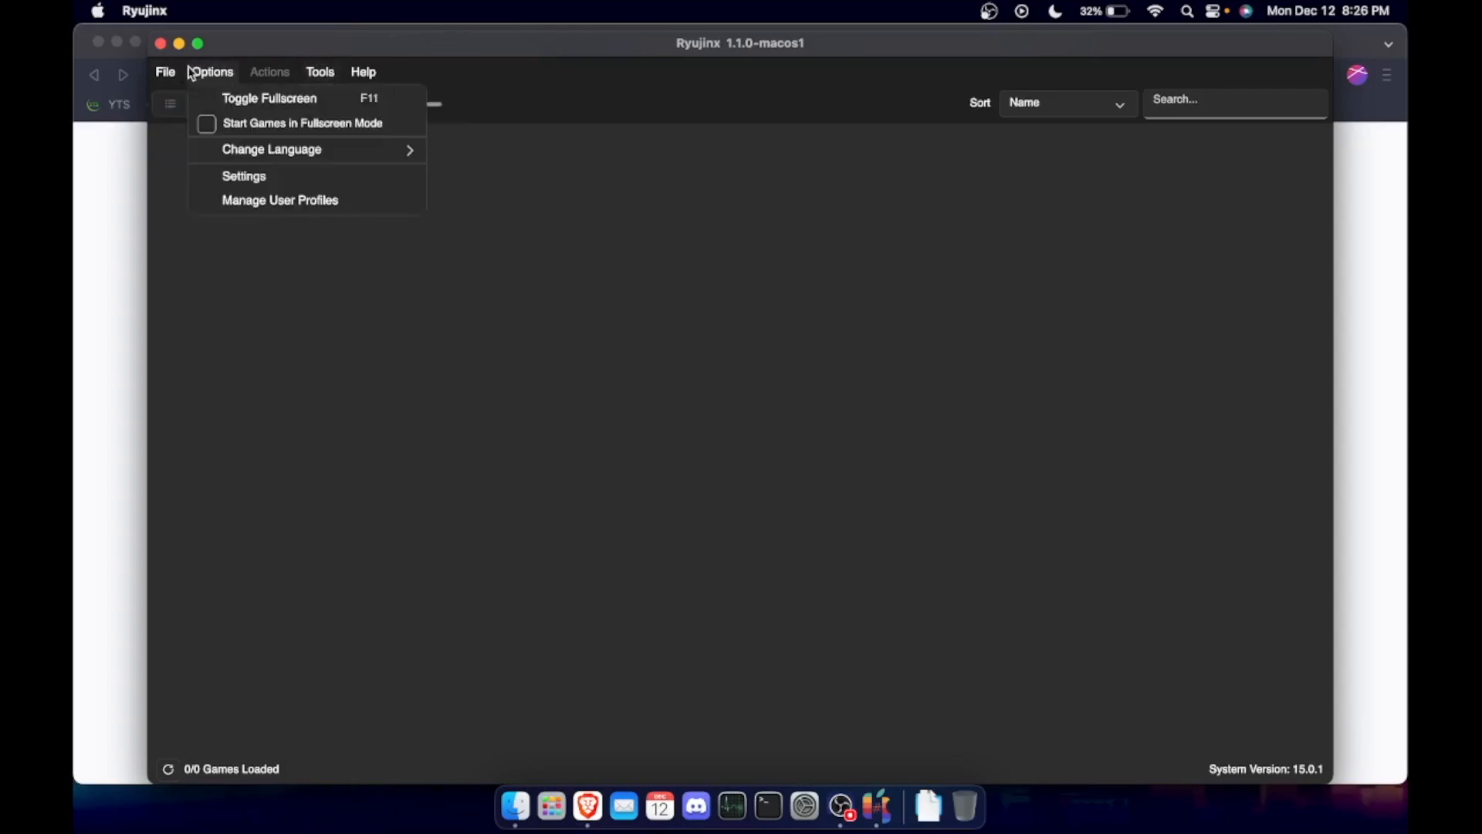
click(84, 226)
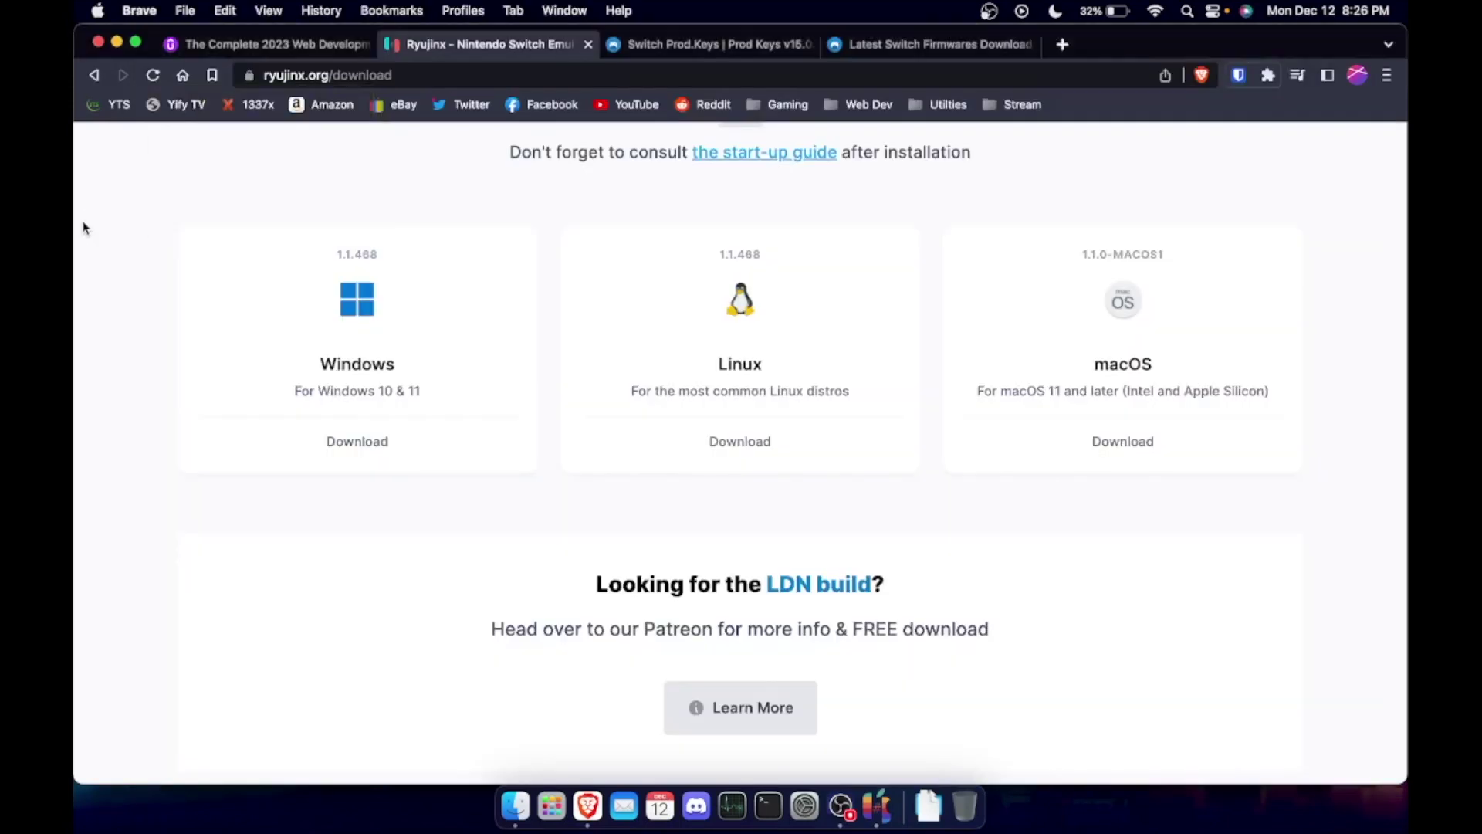
click(723, 47)
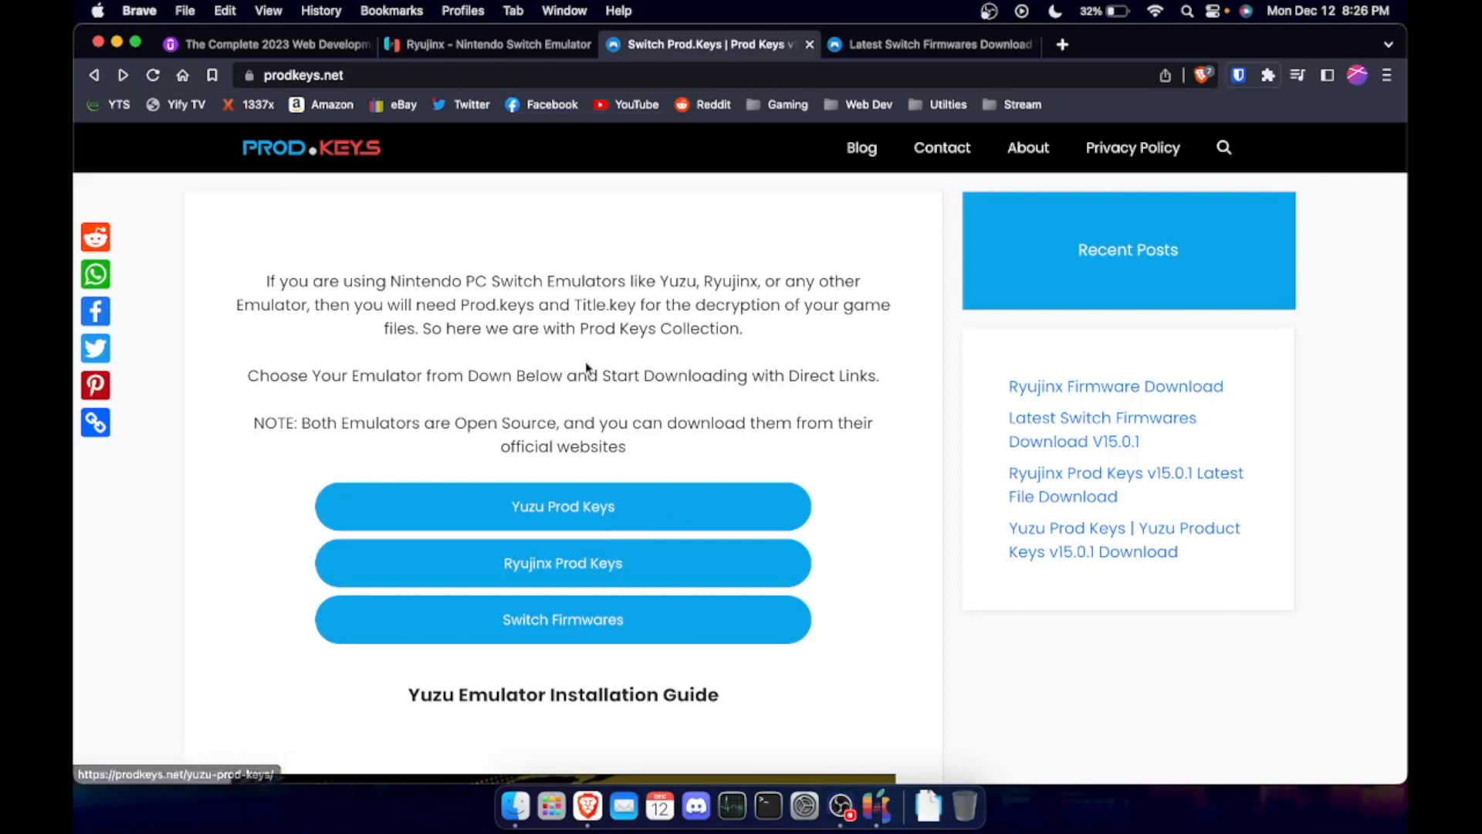
scroll(567, 463, down, 3)
scroll(568, 465, up, 3)
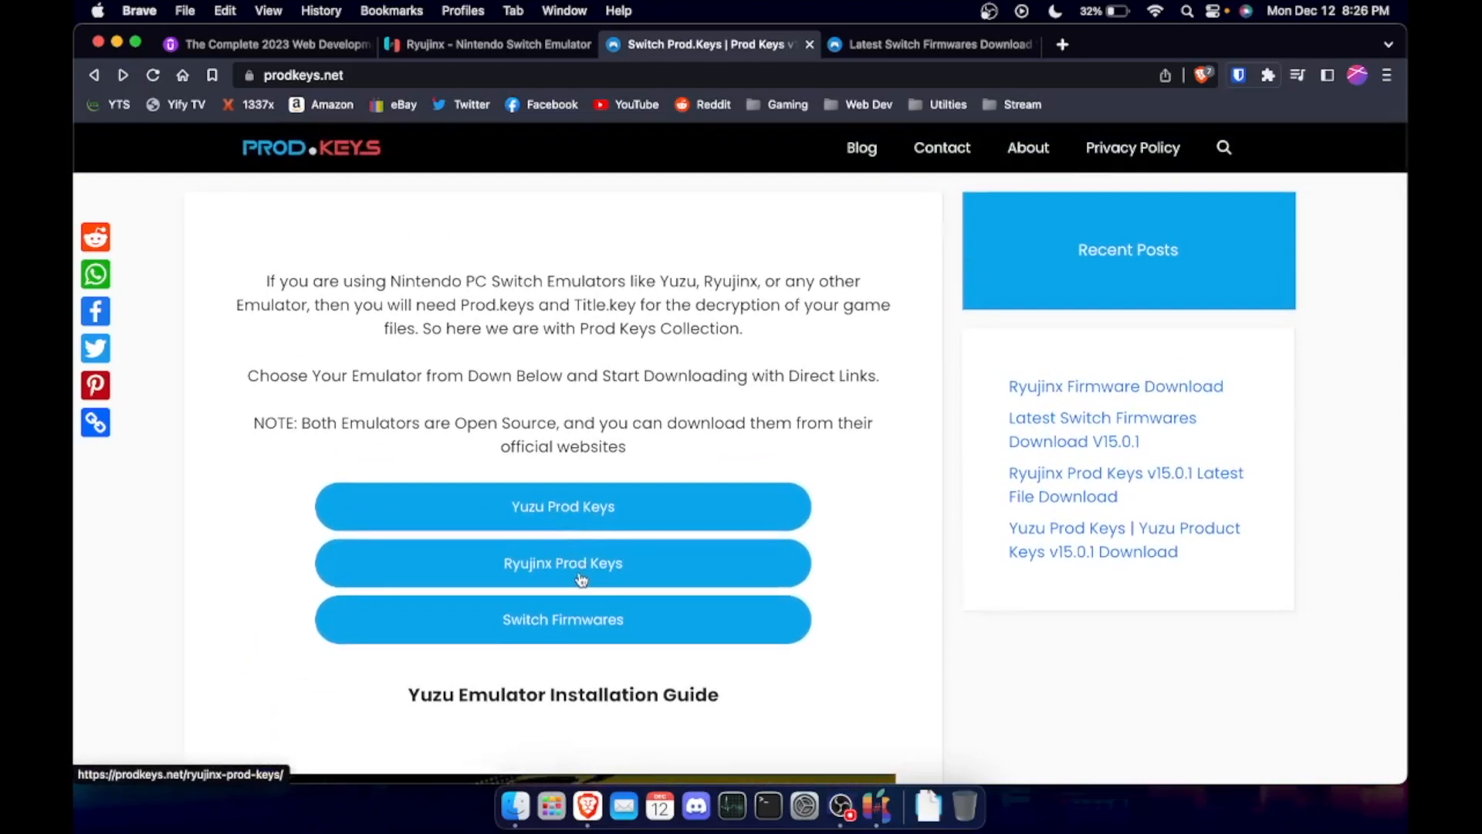
scroll(582, 580, down, 10)
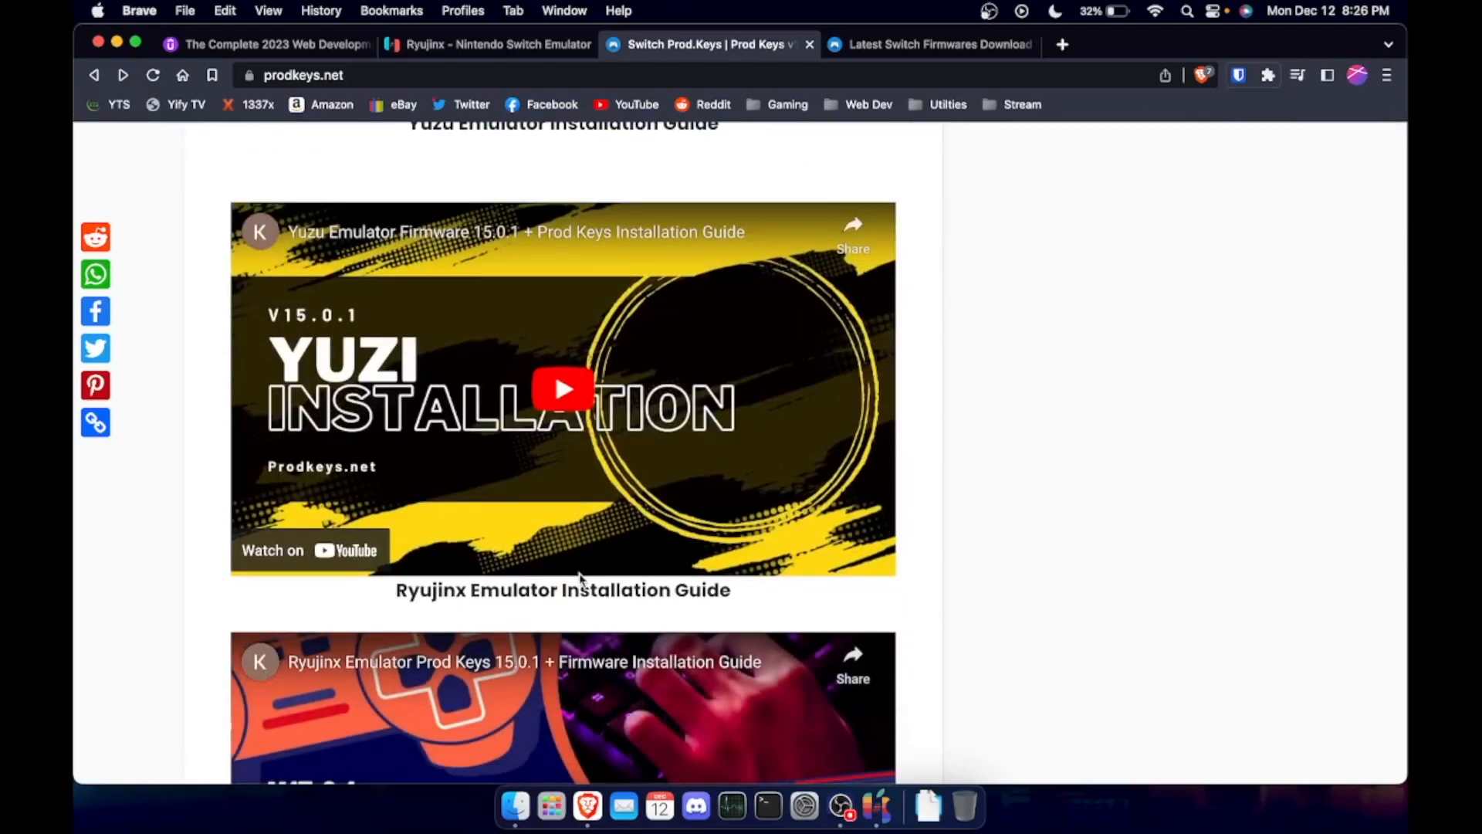
scroll(581, 580, up, 8)
scroll(581, 580, up, 1)
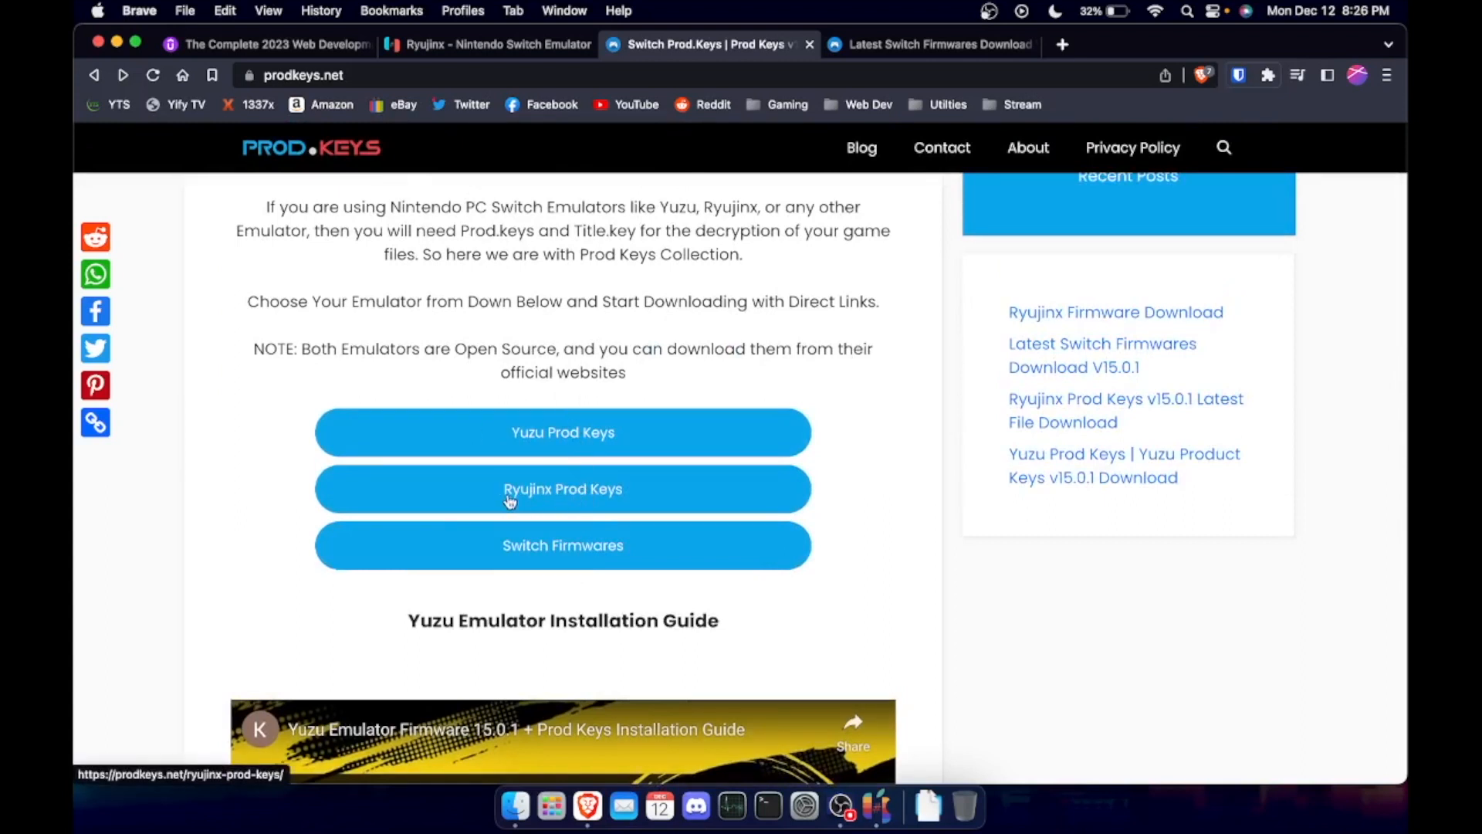
Open the Ryujinx Prod Keys v15.0.1 page and check the recent downloads.
click(611, 497)
scroll(610, 497, down, 5)
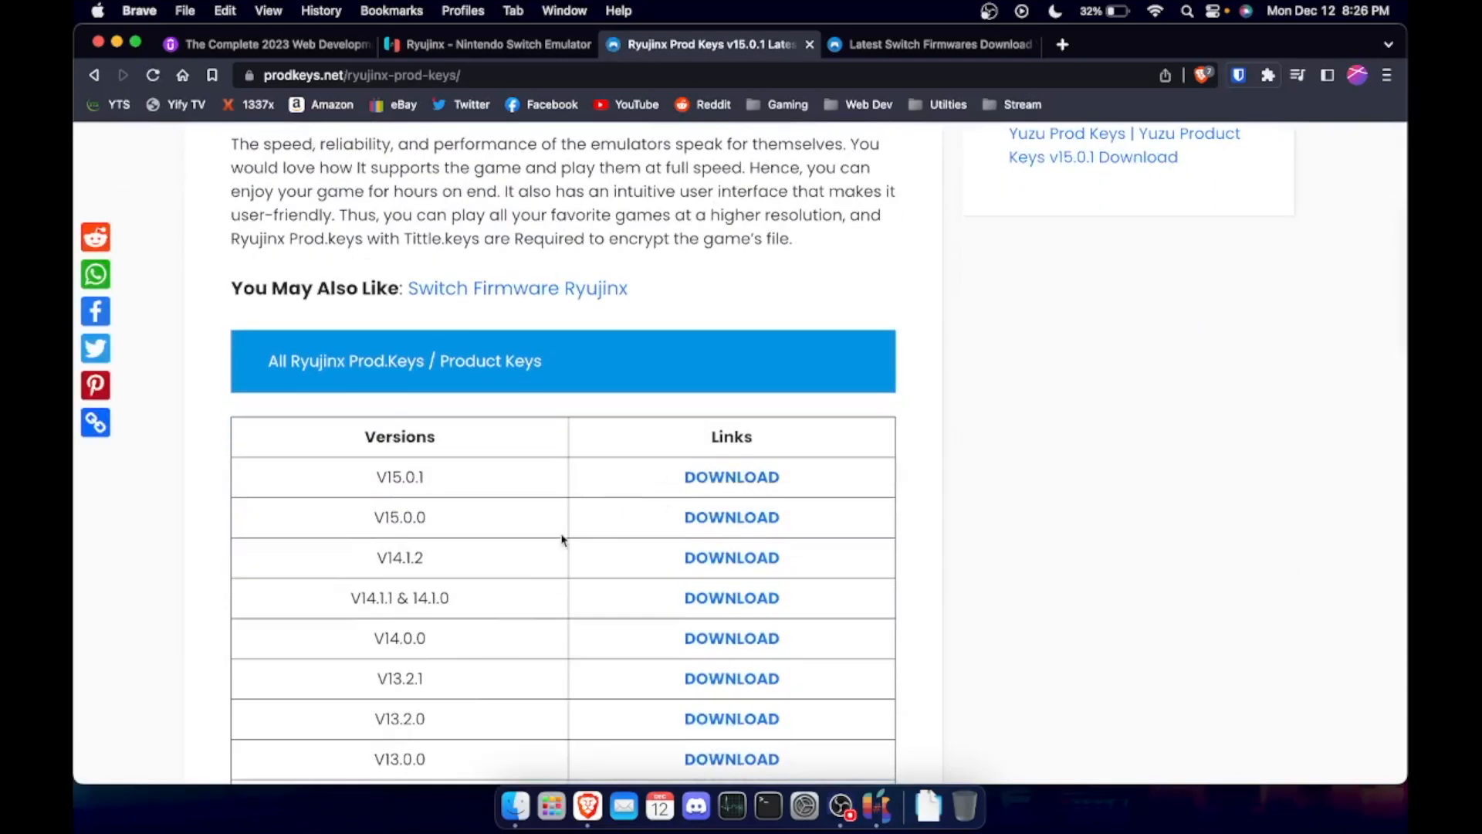
scroll(562, 540, up, 5)
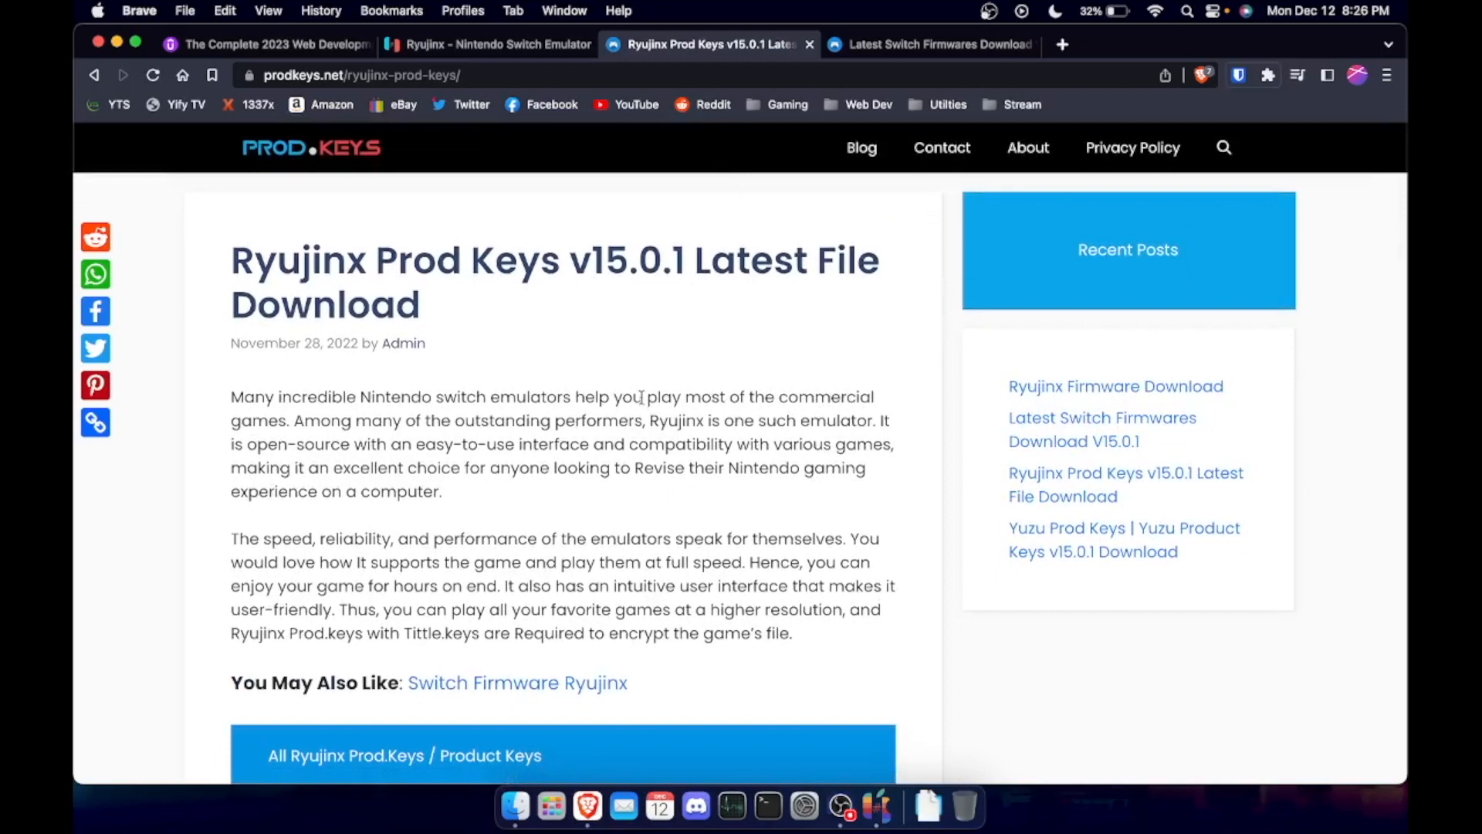
scroll(640, 398, down, 4)
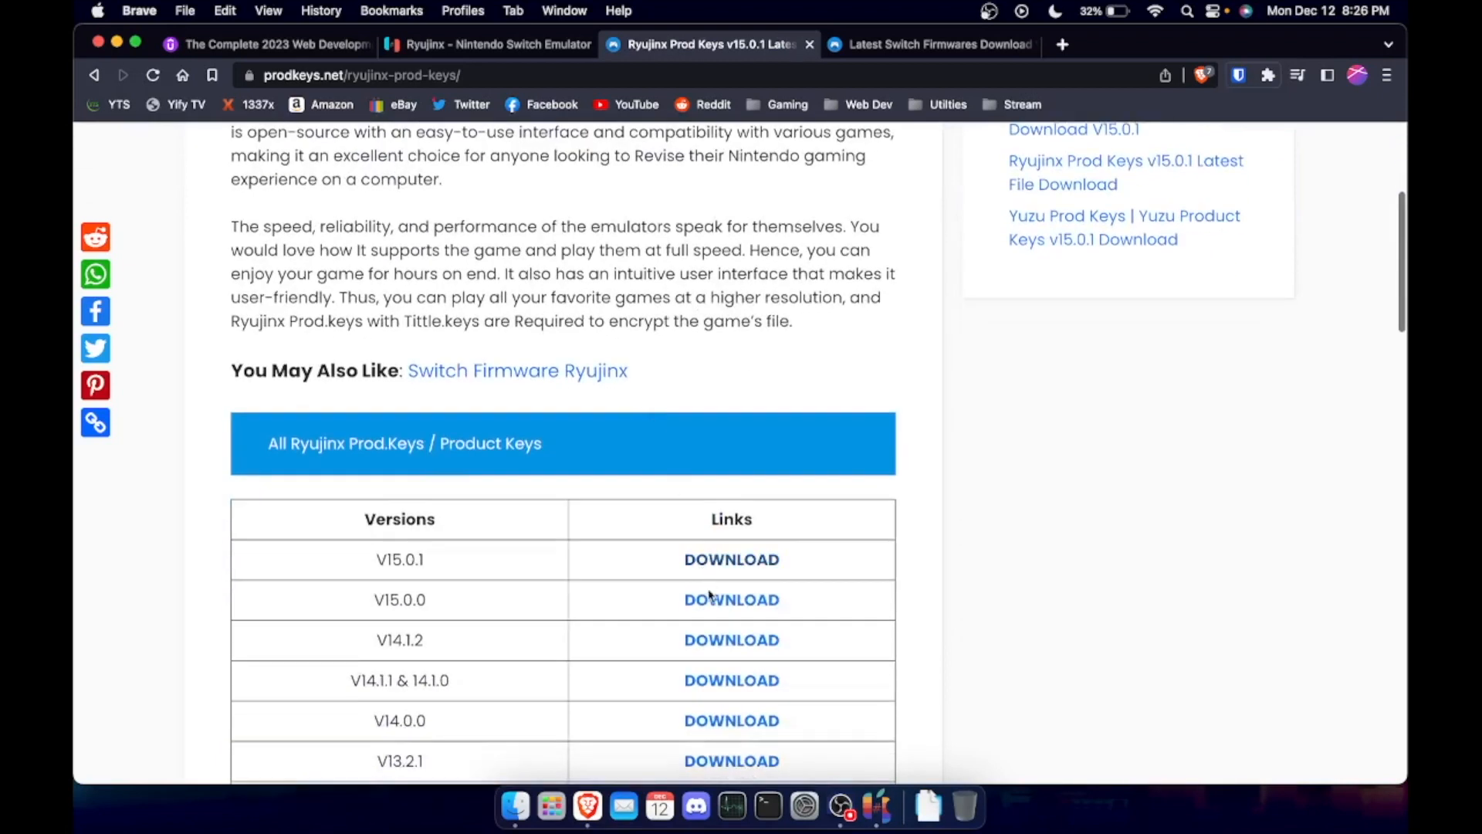
scroll(705, 326, up, 5)
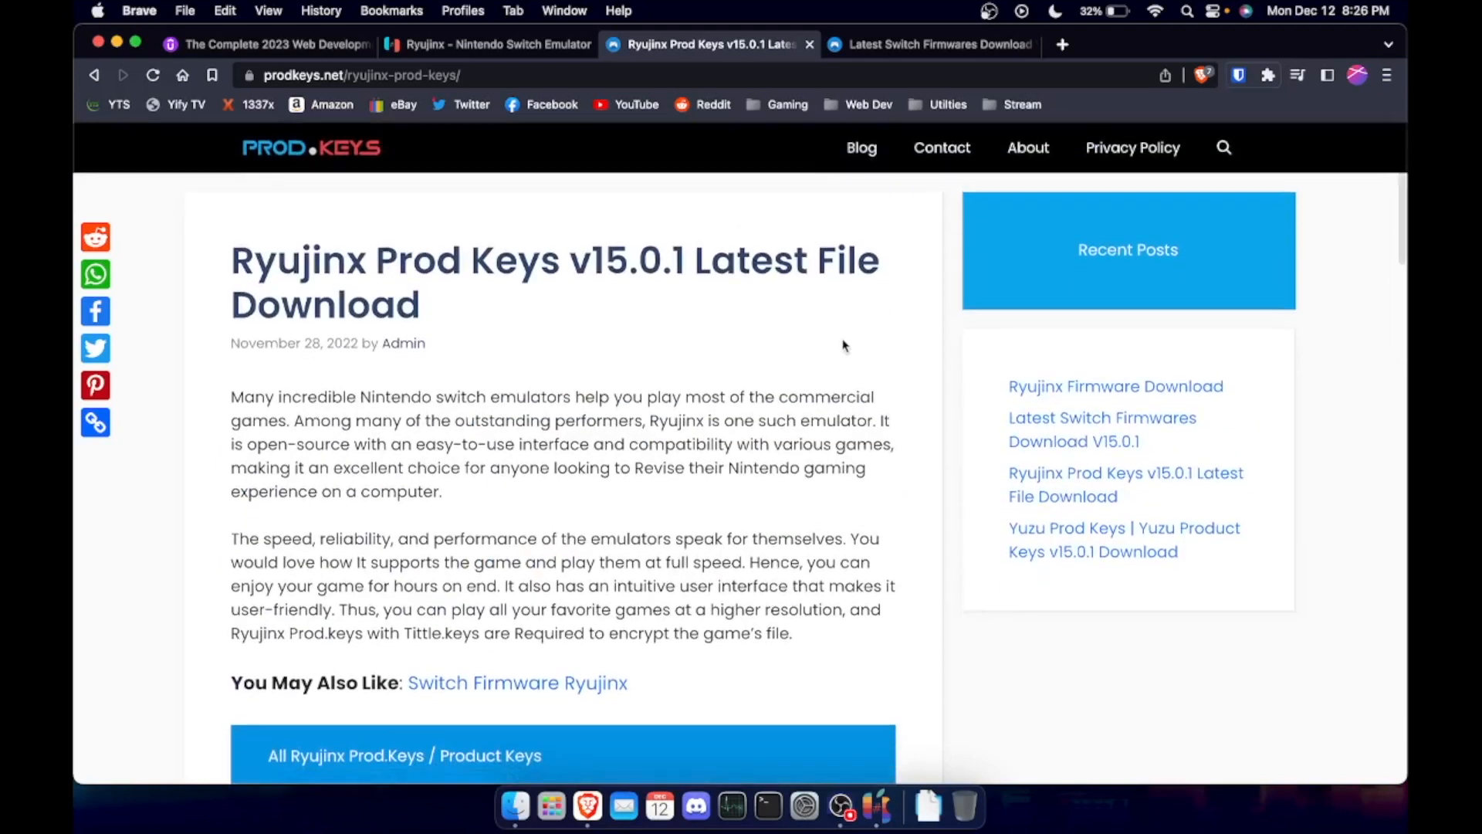
click(931, 801)
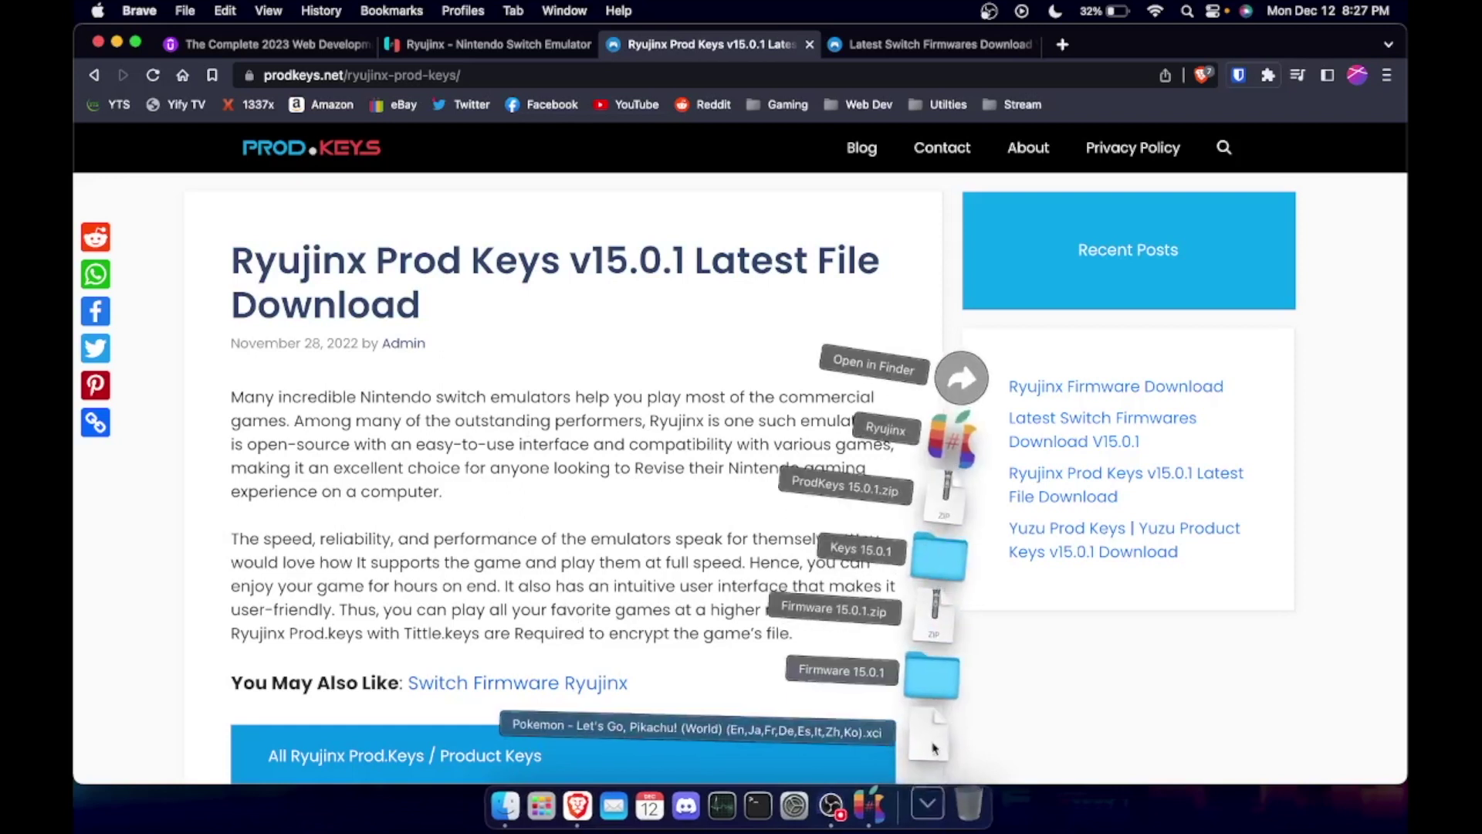
Bring Ryujinx forward and open its data folder via File > Open Ryujinx Folder.
click(941, 560)
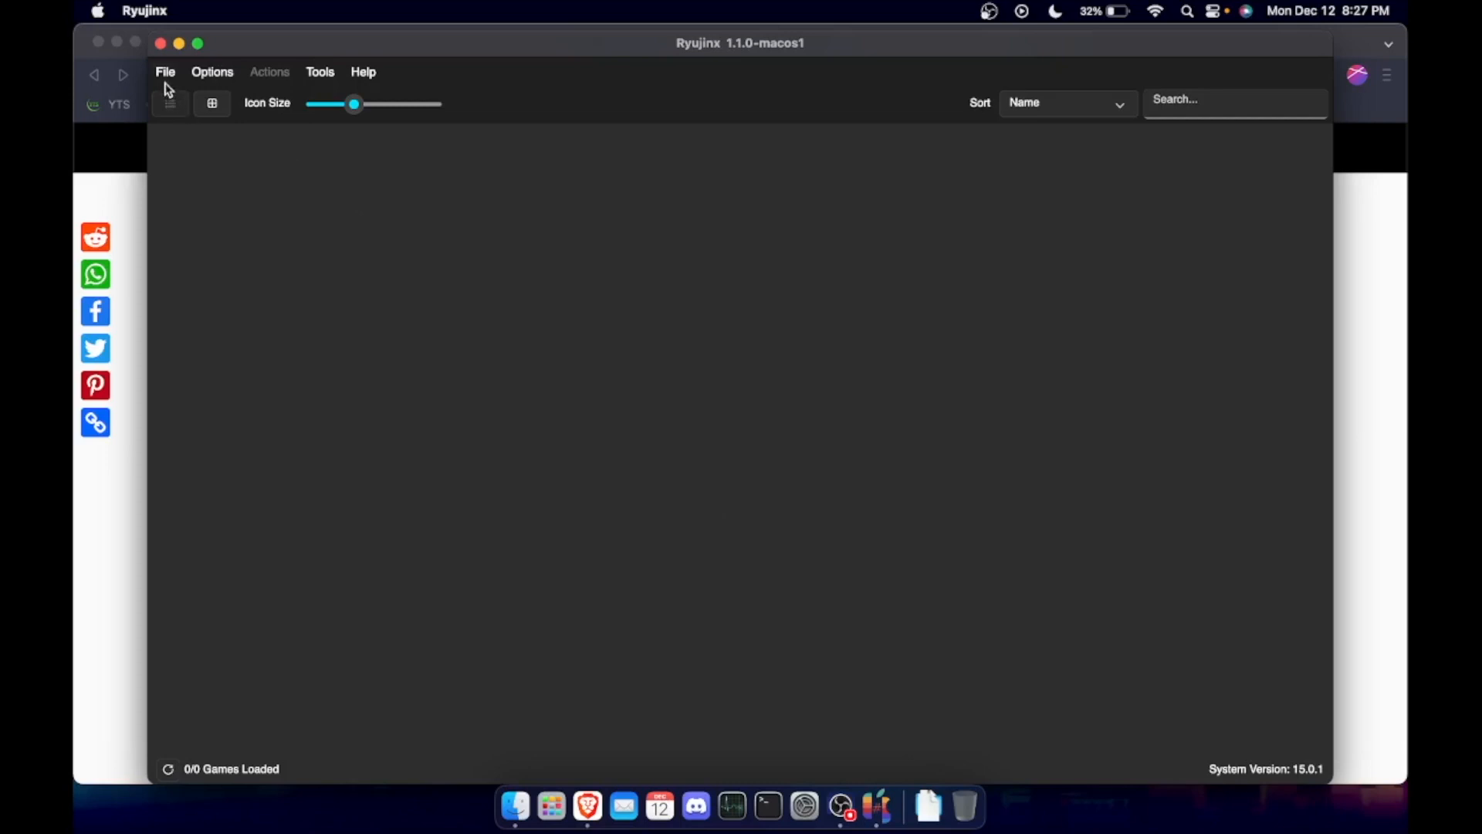
click(167, 74)
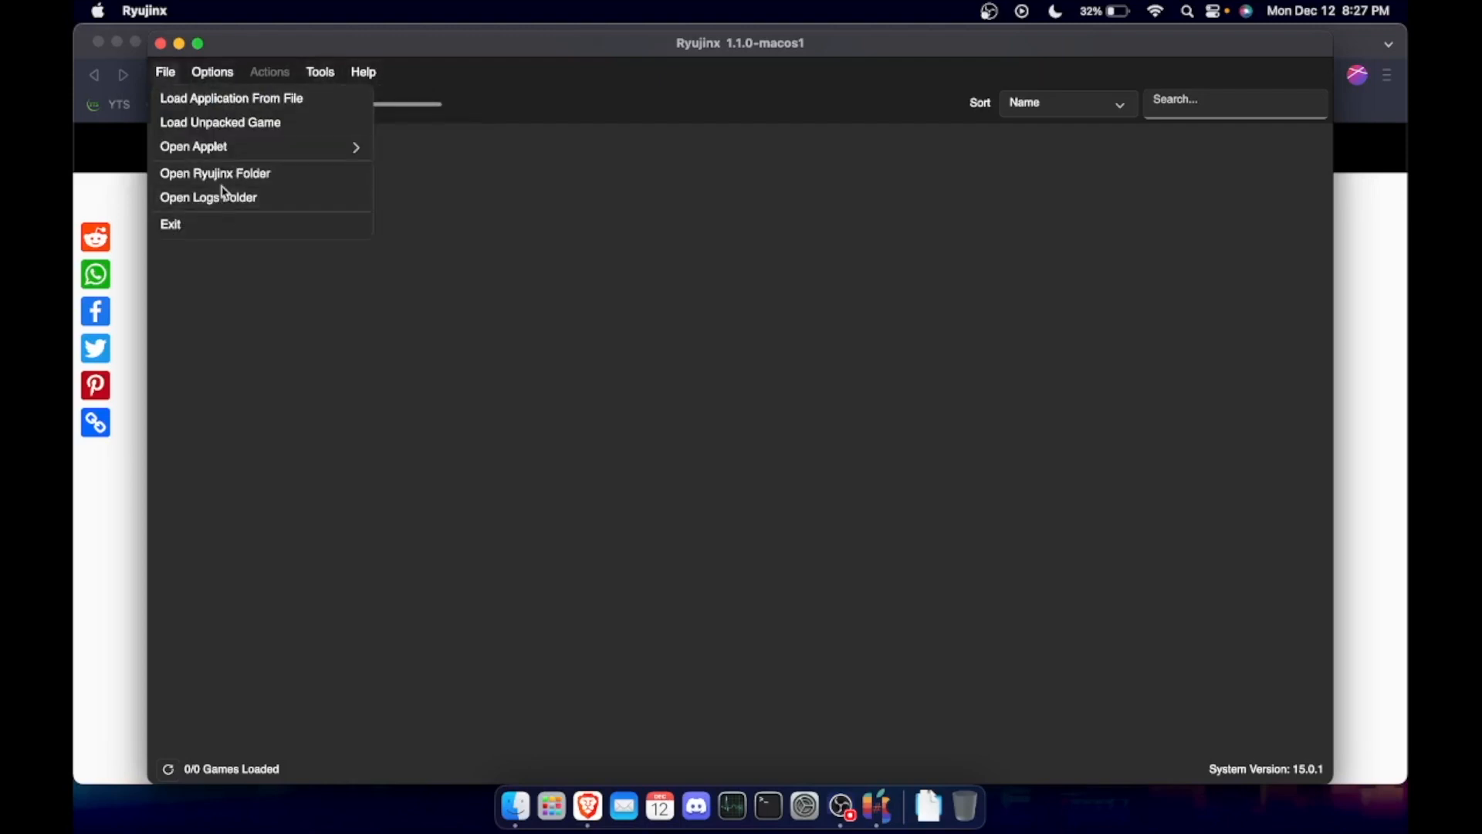
click(226, 180)
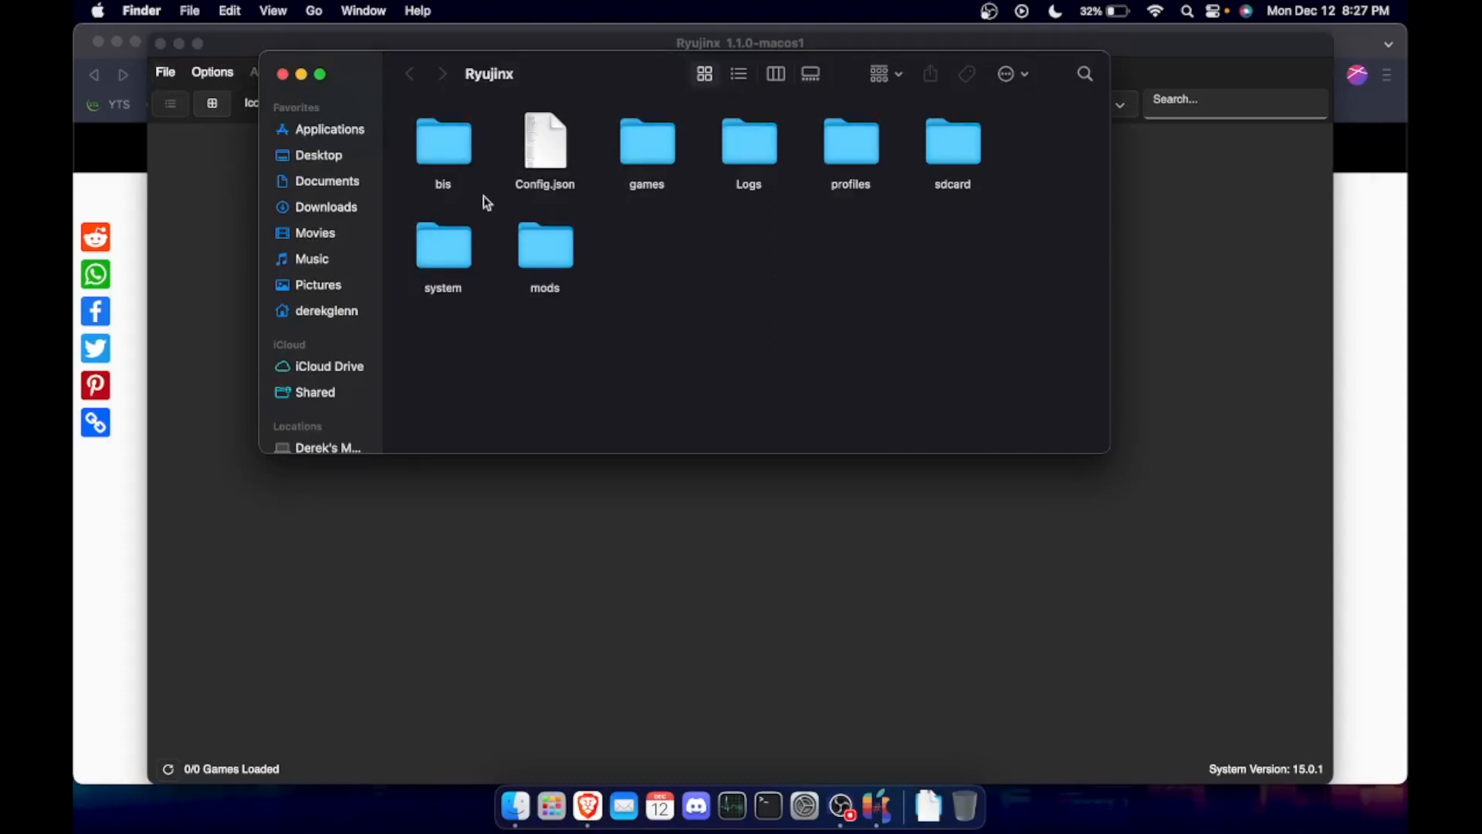
Move prod.keys and title.keys from the downloaded Keys 15.0.1 folder into Ryujinx's system folder.
double_click(445, 244)
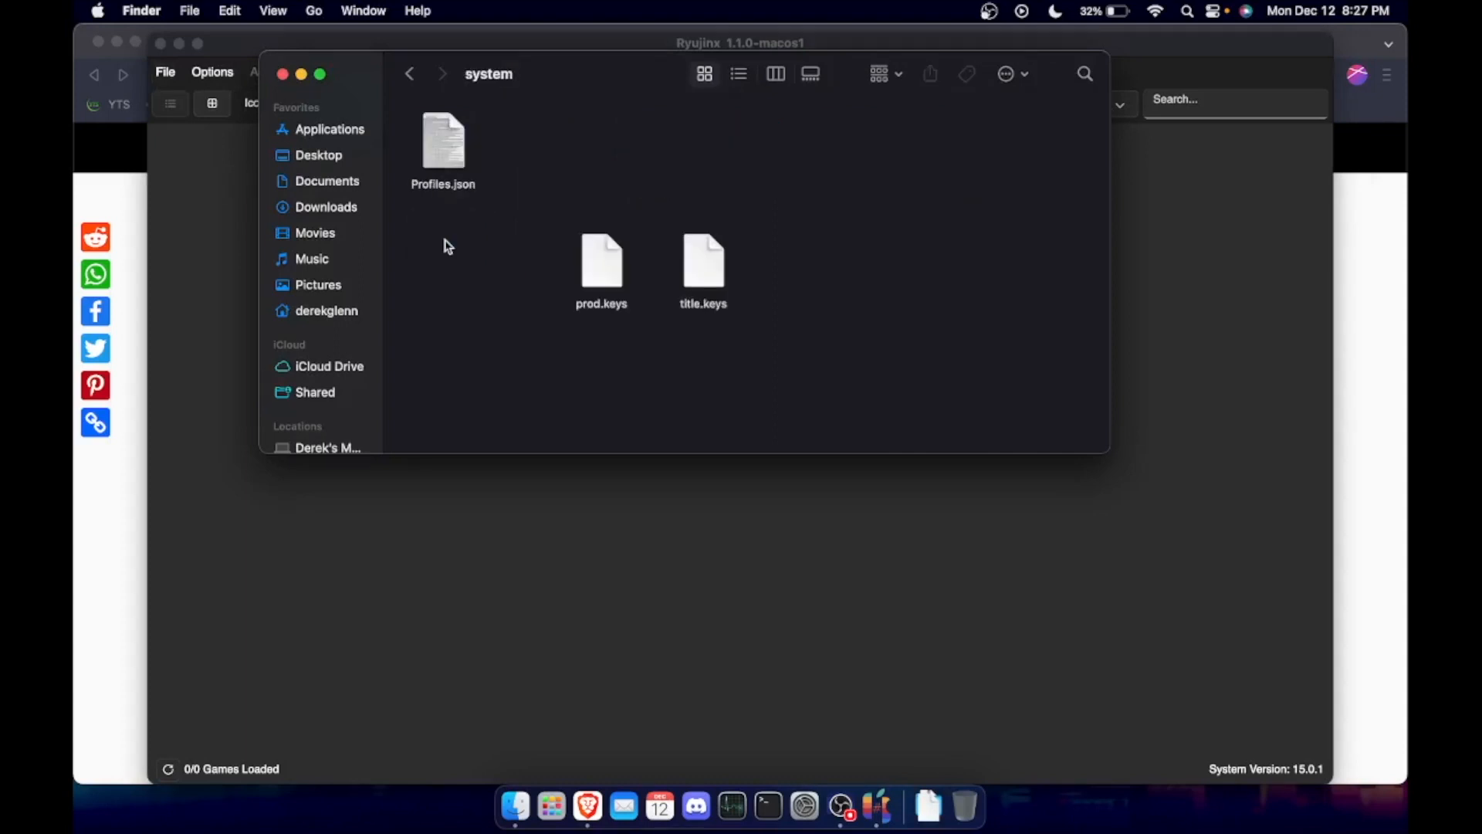
click(928, 804)
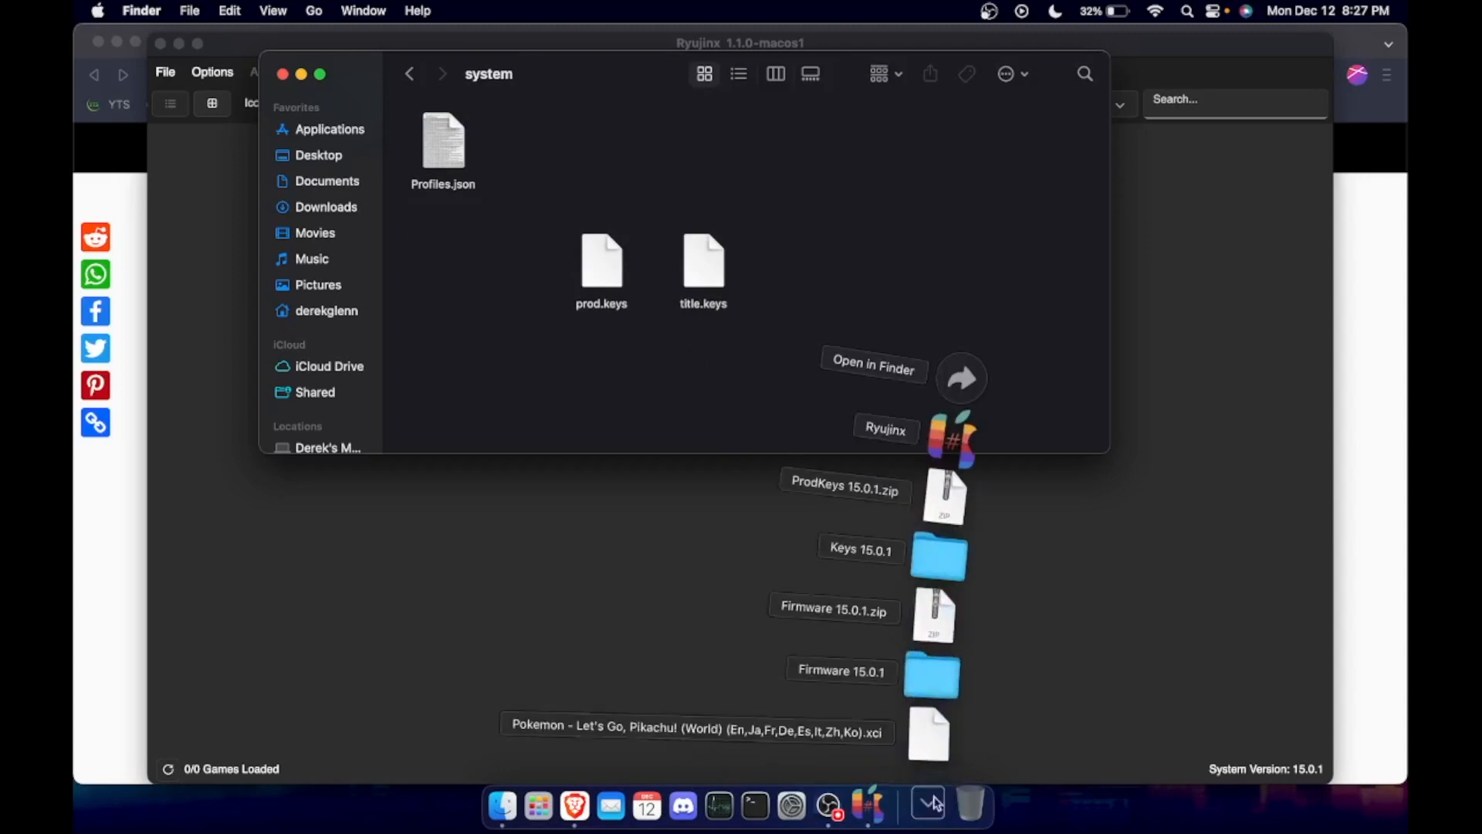
click(940, 558)
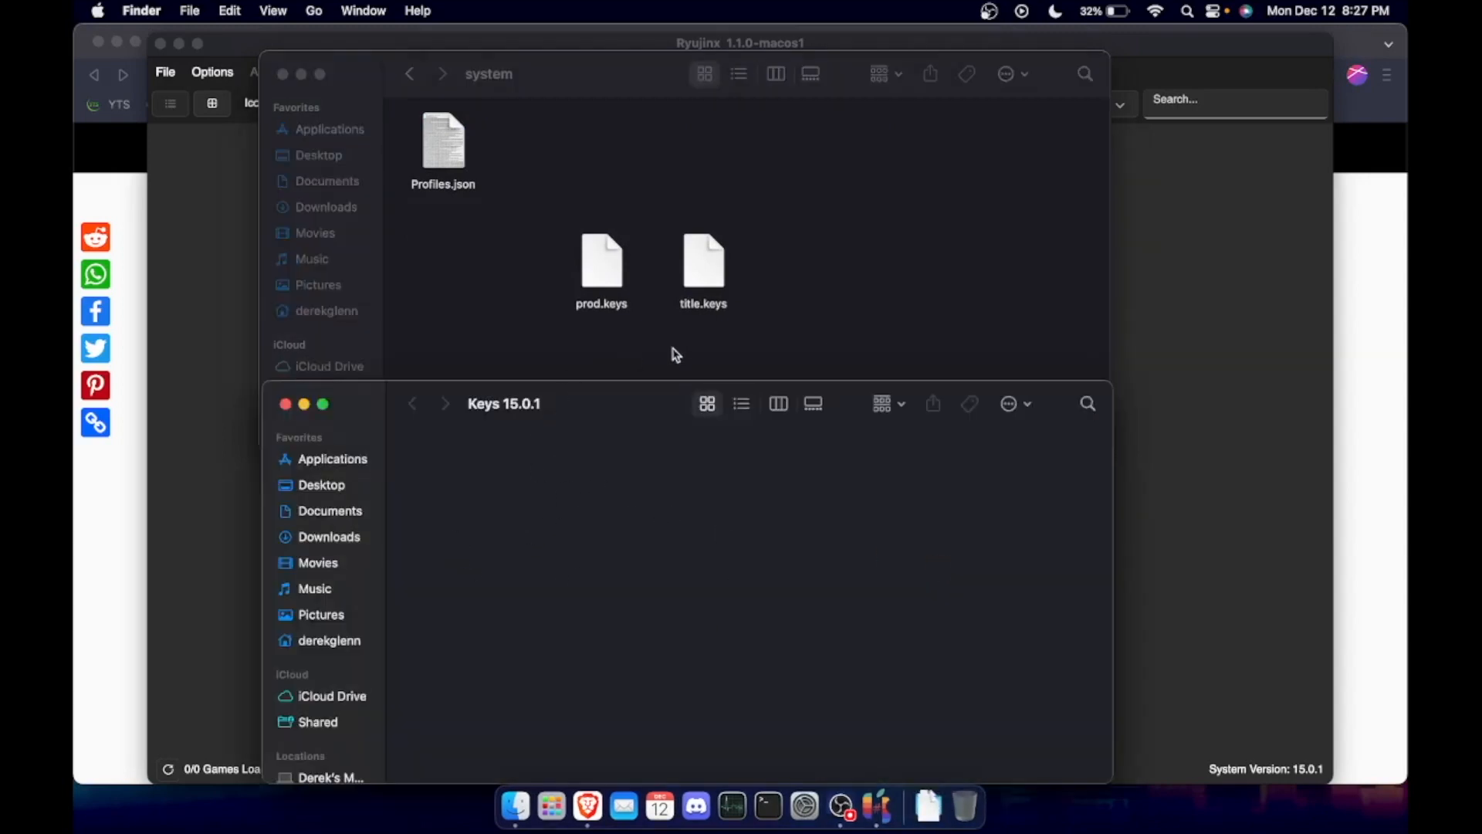
drag(634, 531, 437, 454)
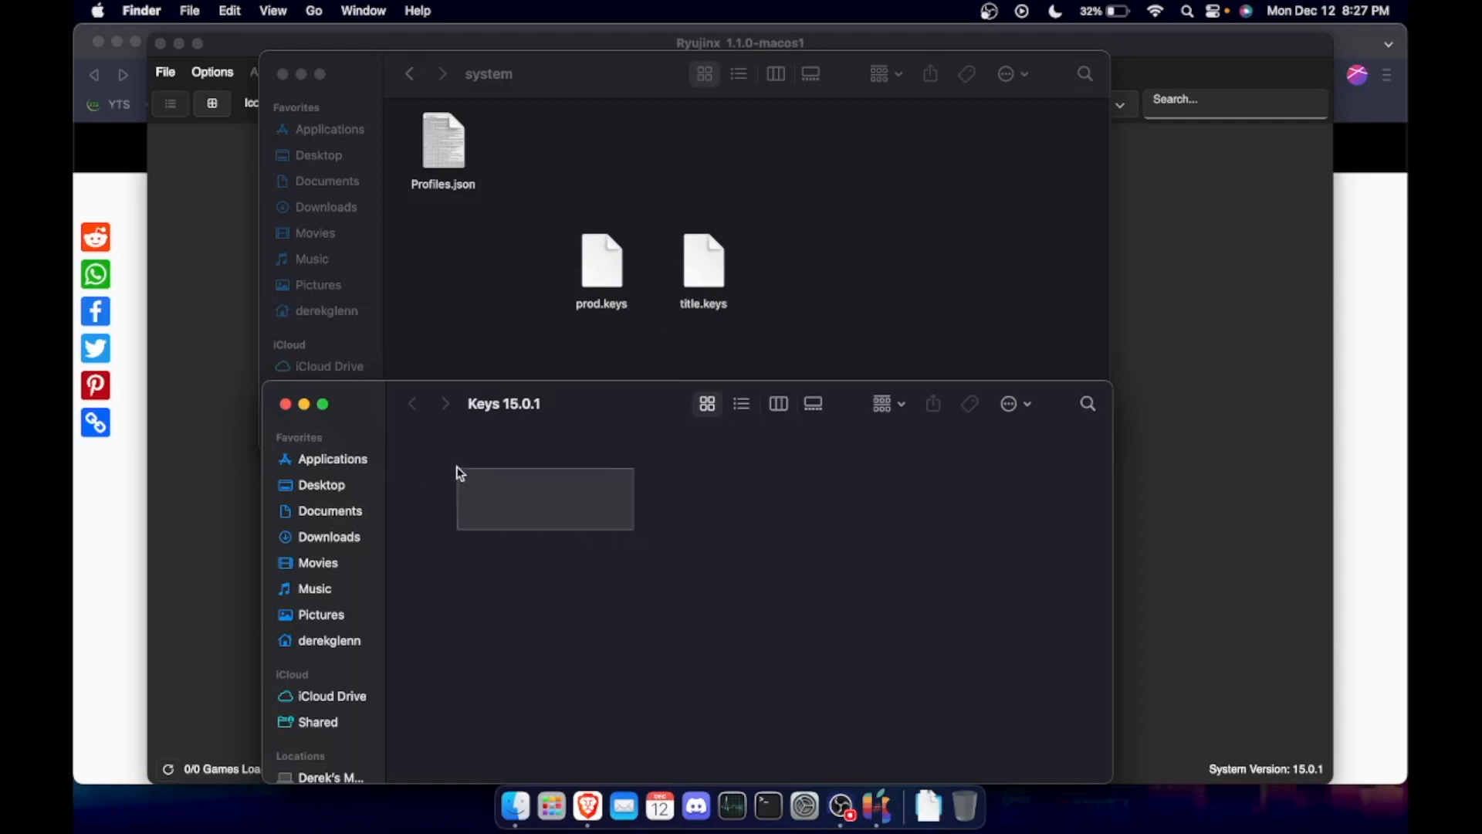
mouse_move(514, 278)
mouse_down()
mouse_move(758, 285)
mouse_move(650, 174)
mouse_up()
click(599, 334)
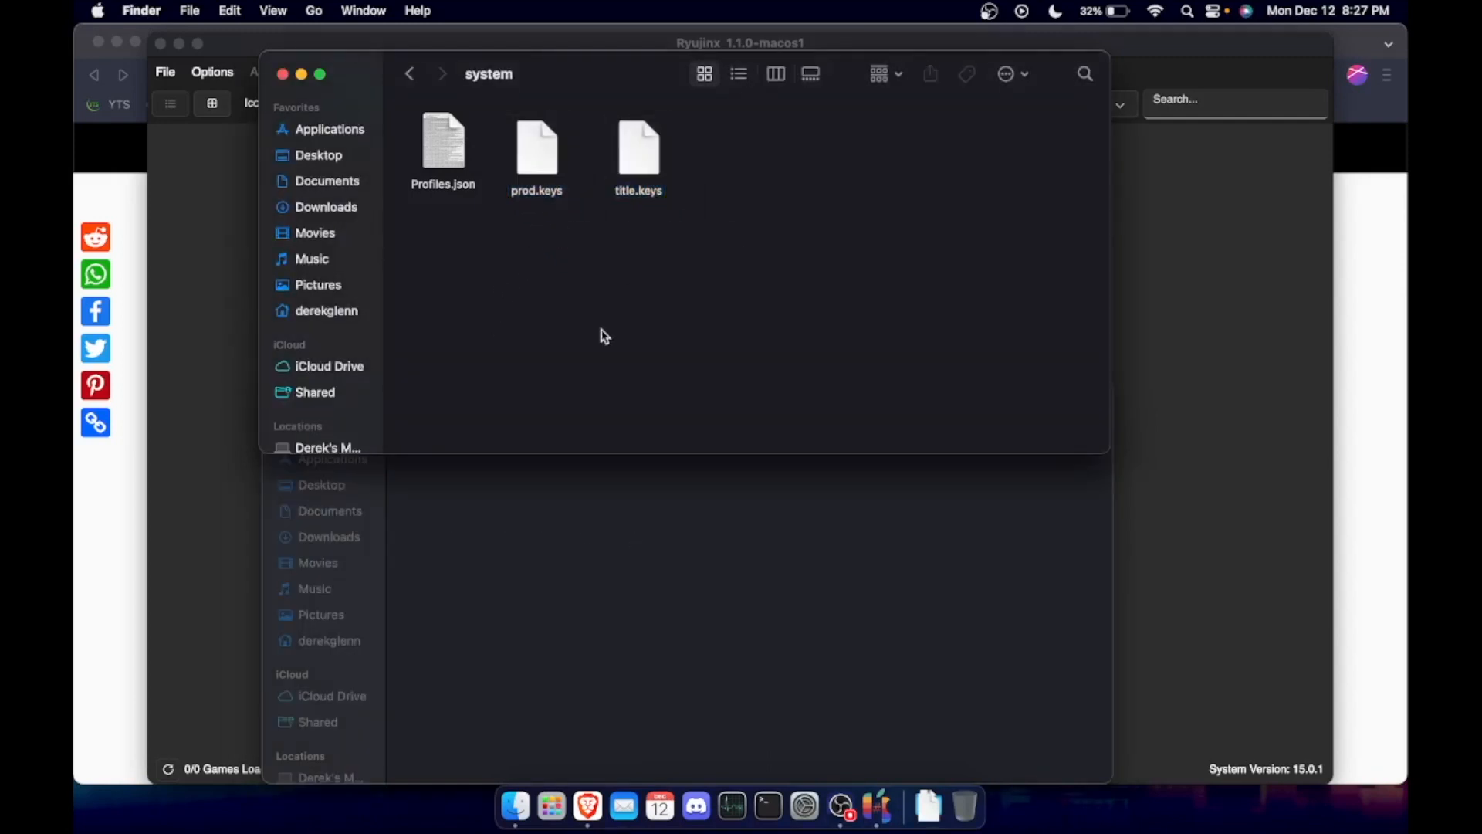
Close the Keys 15.0.1 and system Finder windows and bring the prod keys page back up.
click(561, 564)
click(284, 404)
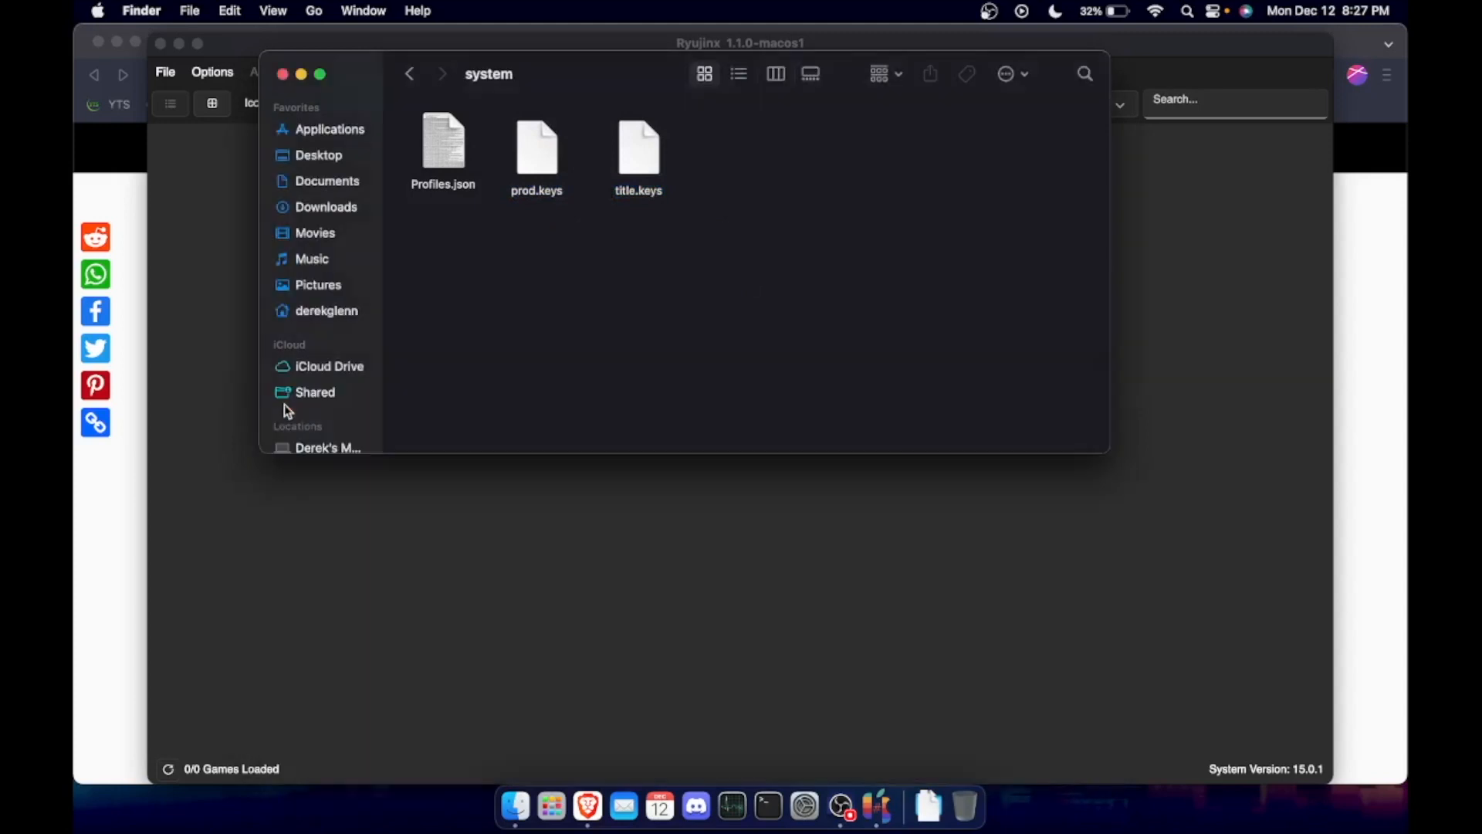
click(282, 73)
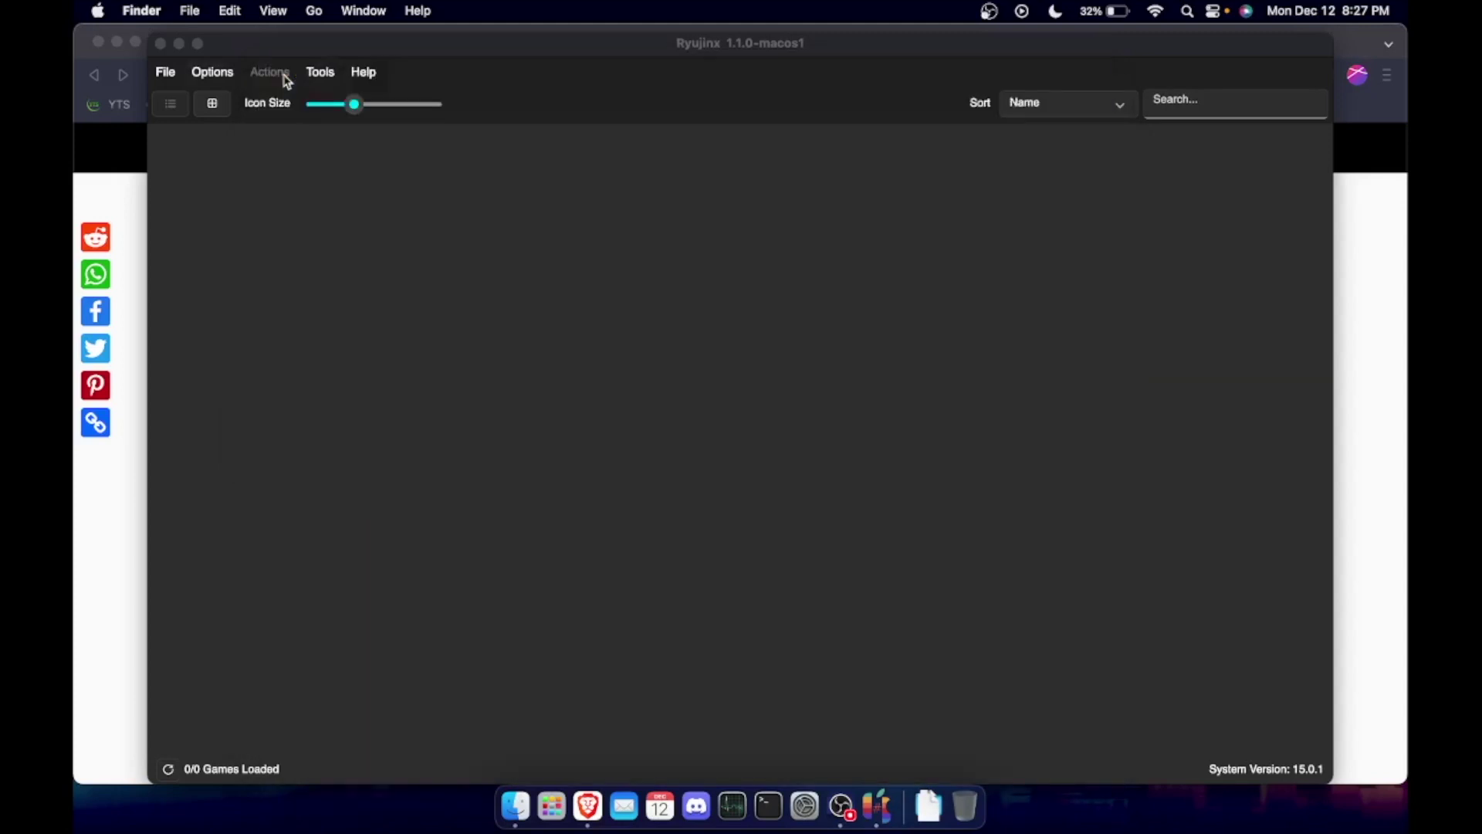
click(173, 74)
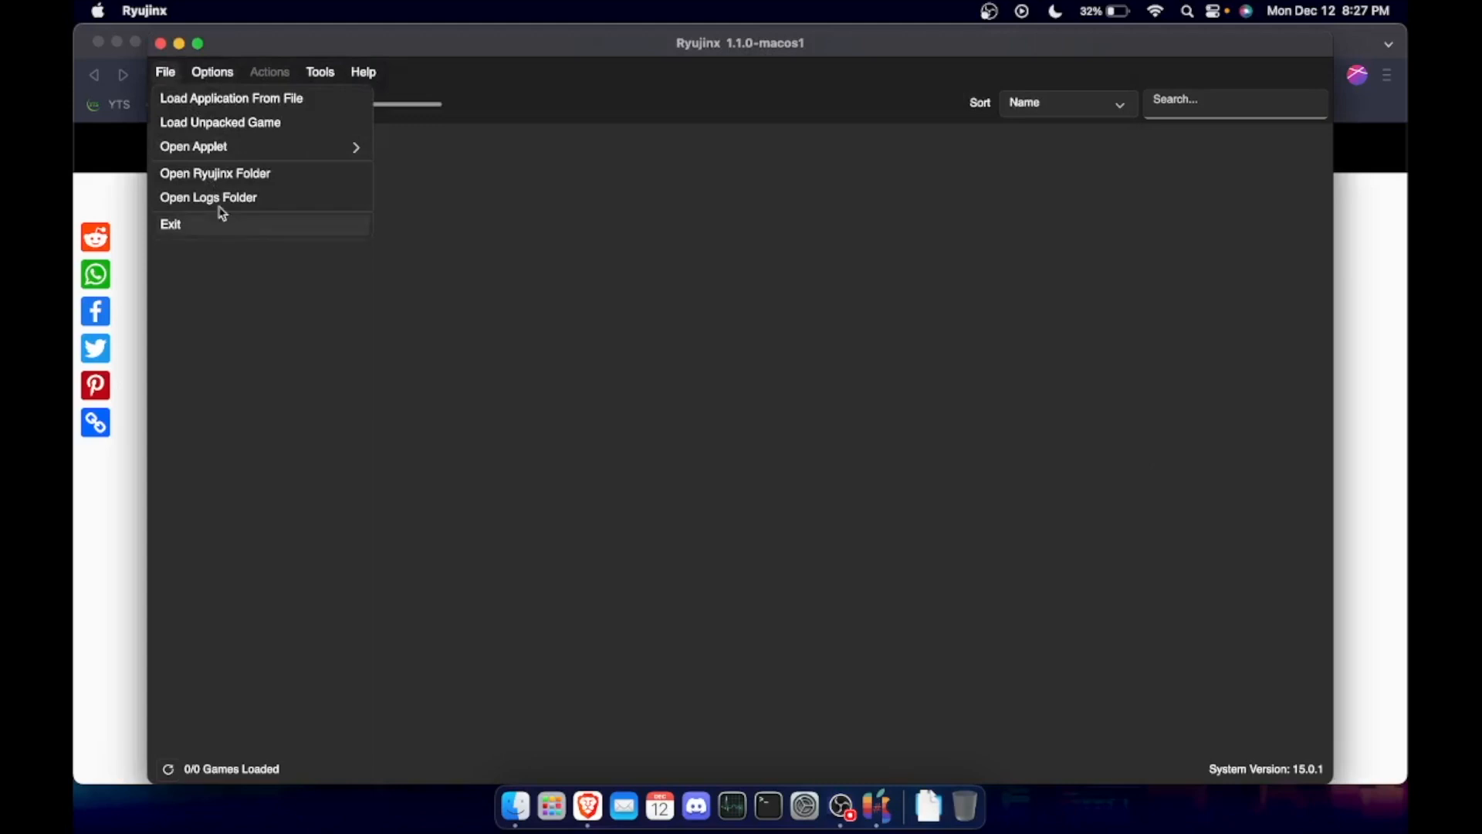
click(396, 327)
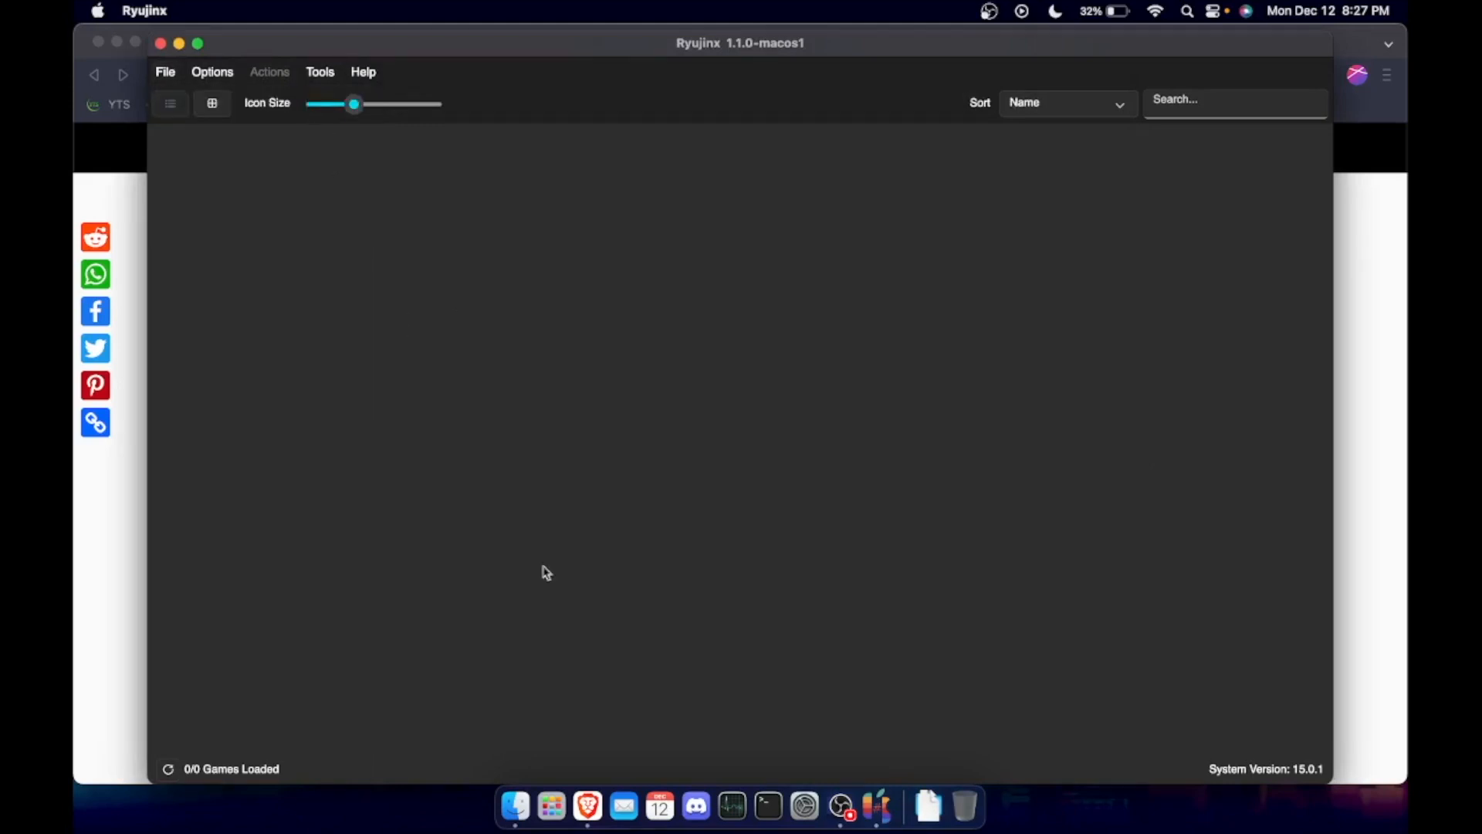
View the Switch firmwares page, highlight the Firmware 15.0.1 entry, then return to Ryujinx.
click(587, 810)
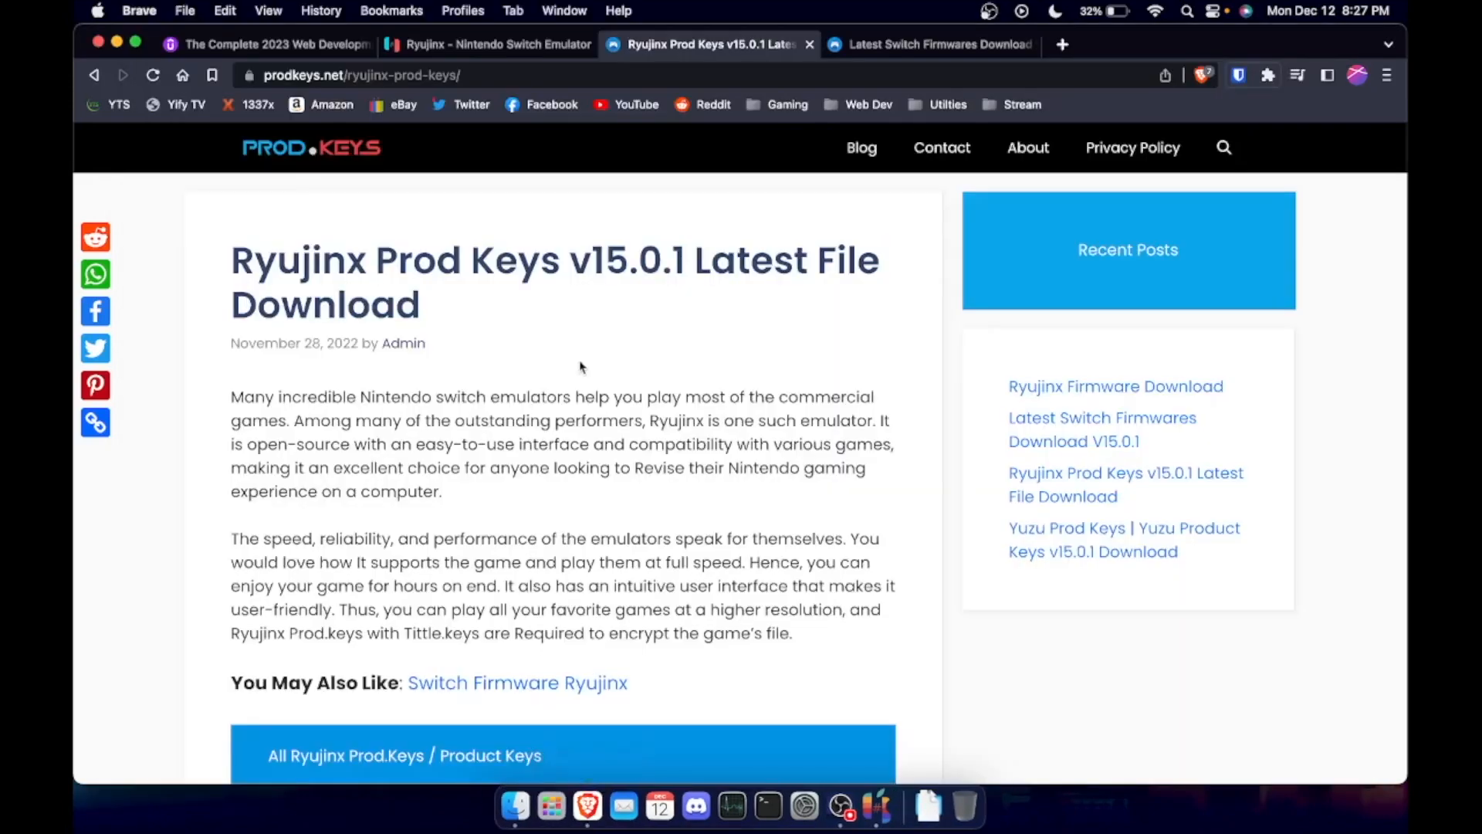
scroll(579, 371, down, 5)
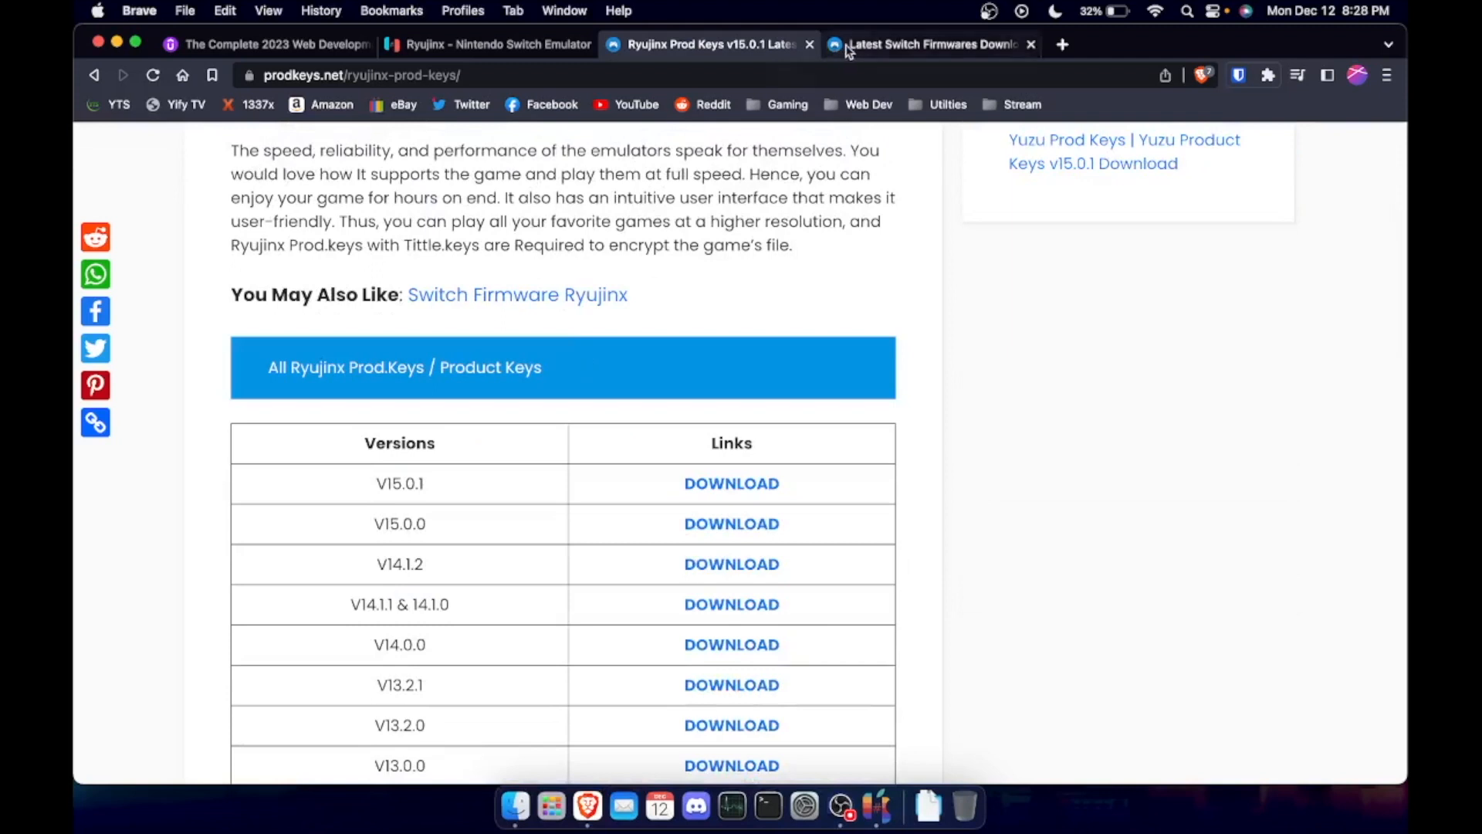
click(868, 44)
scroll(555, 372, down, 1)
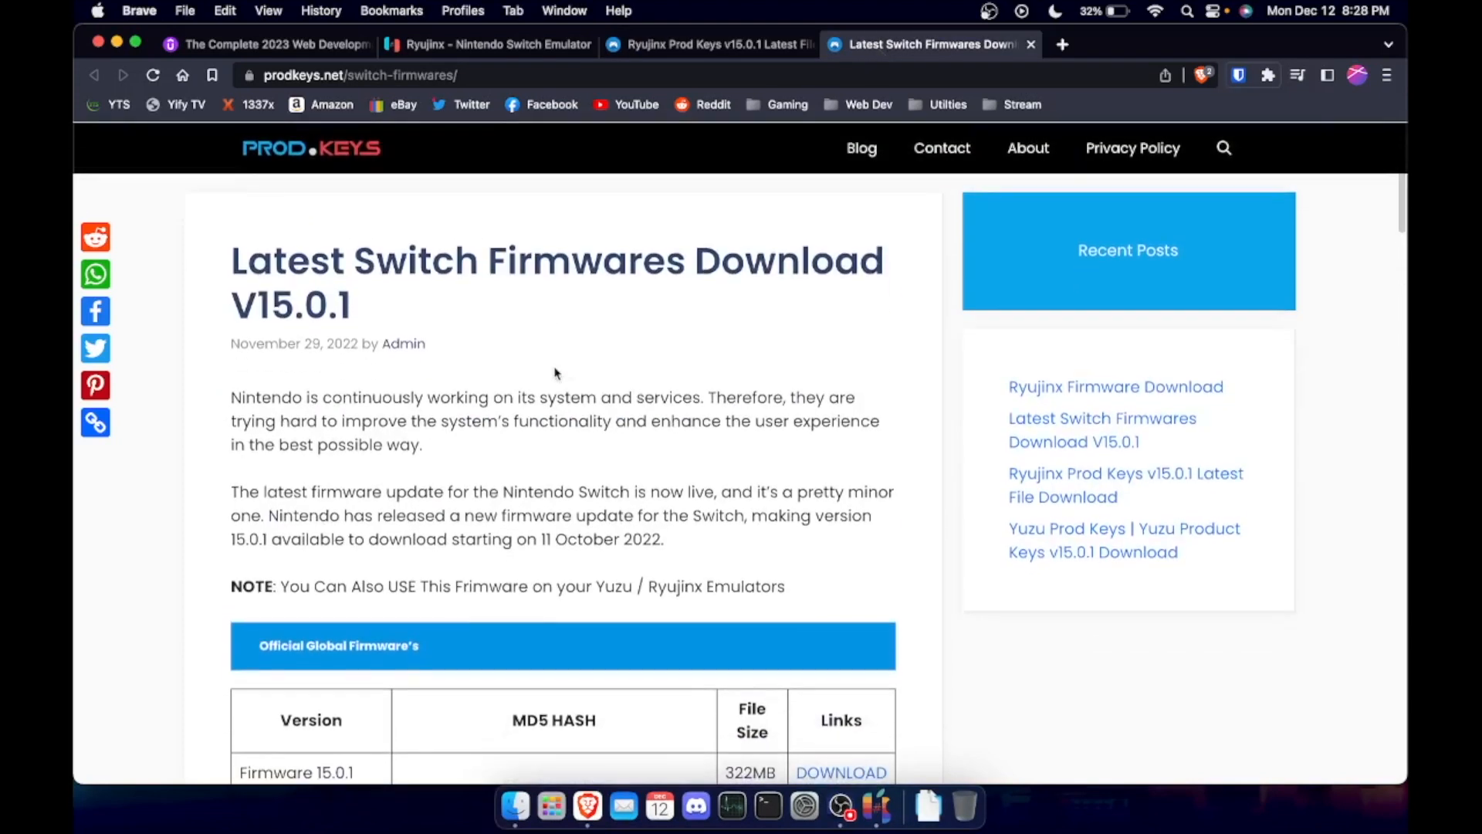
scroll(555, 371, down, 5)
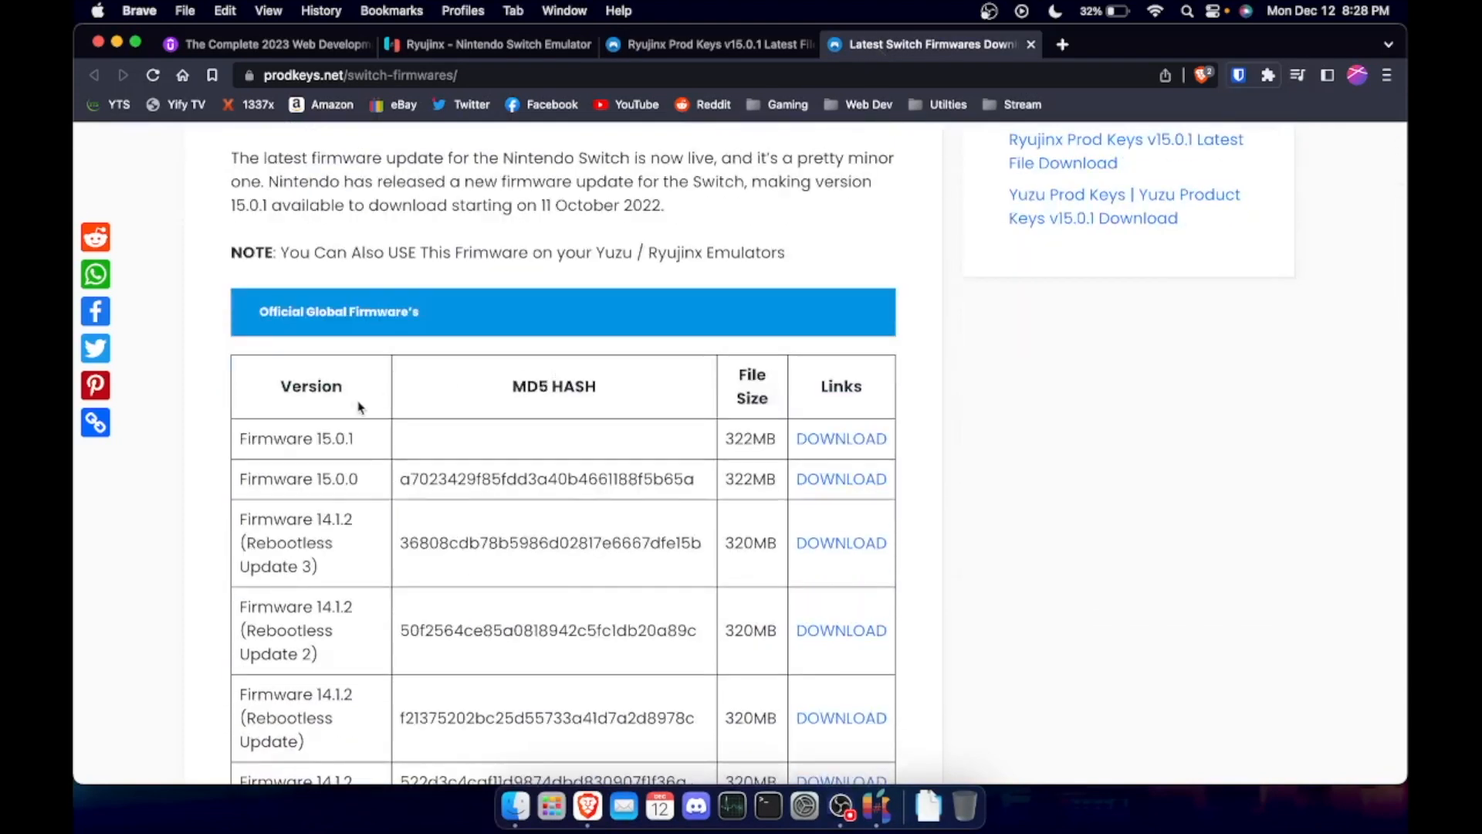
drag(240, 438, 392, 454)
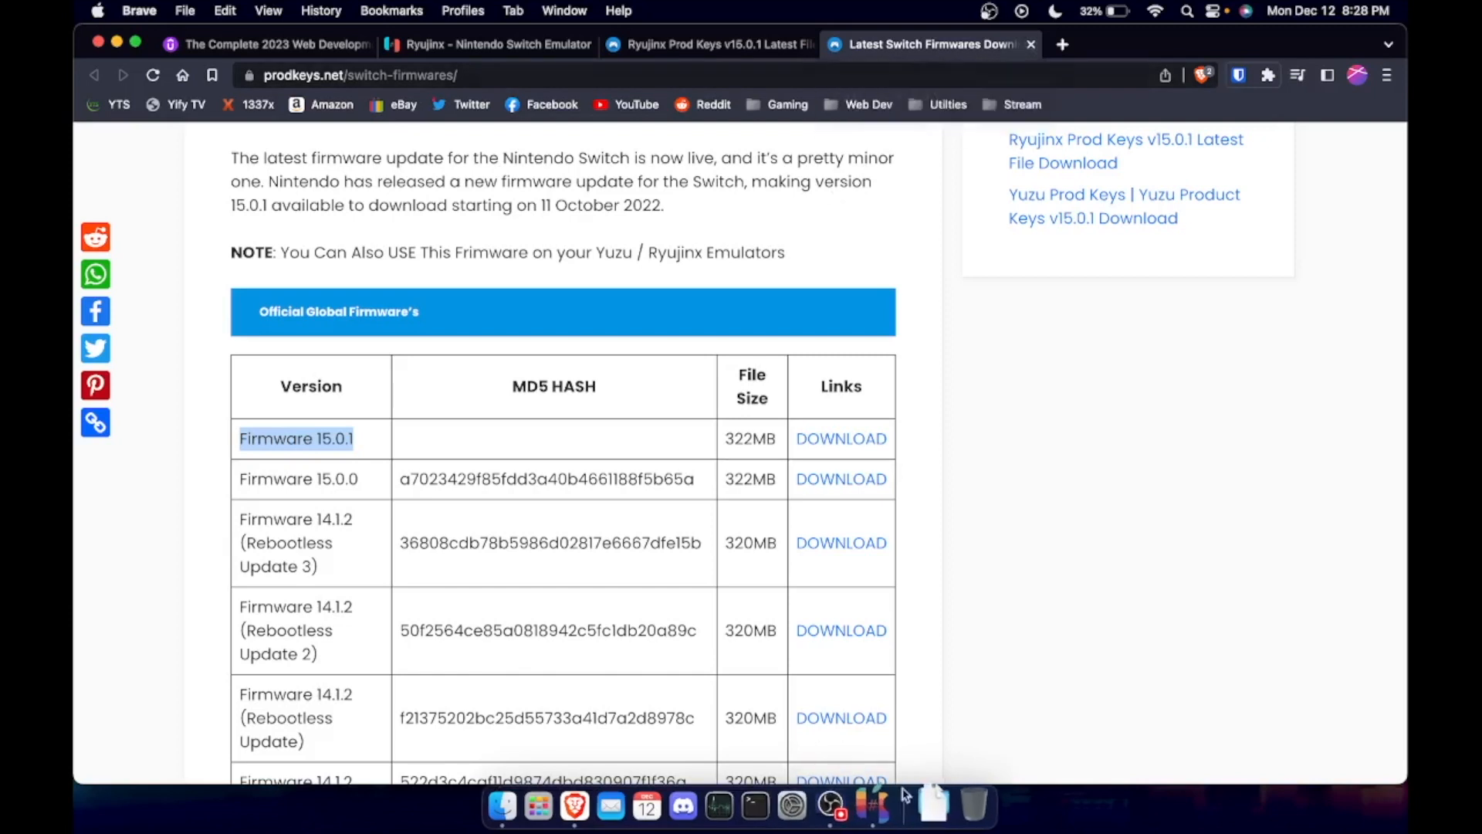
click(927, 806)
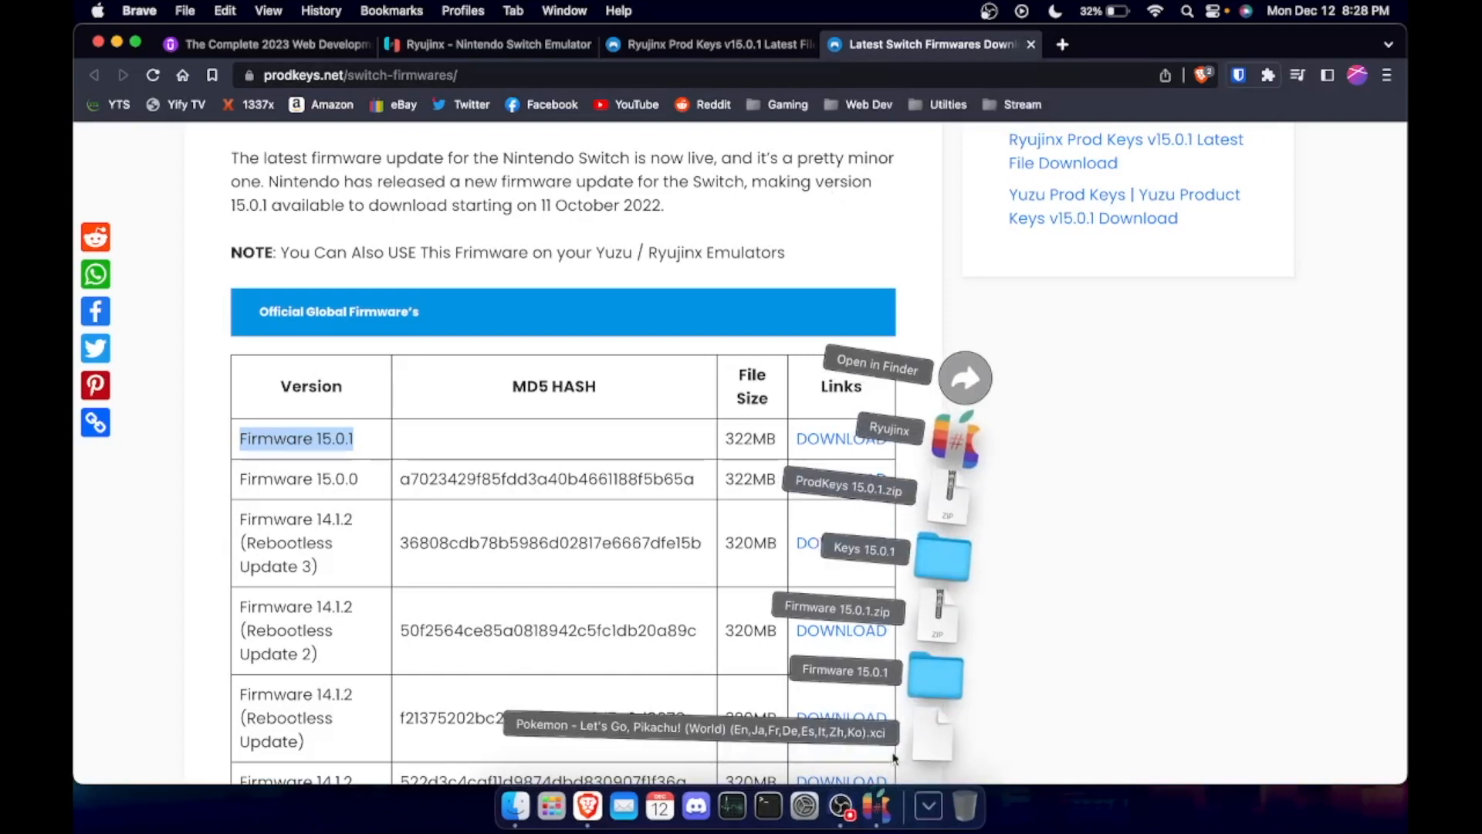
click(876, 805)
Start a firmware install from directory, browse into Firmware 15.0.1, then cancel.
click(313, 77)
mouse_move(352, 99)
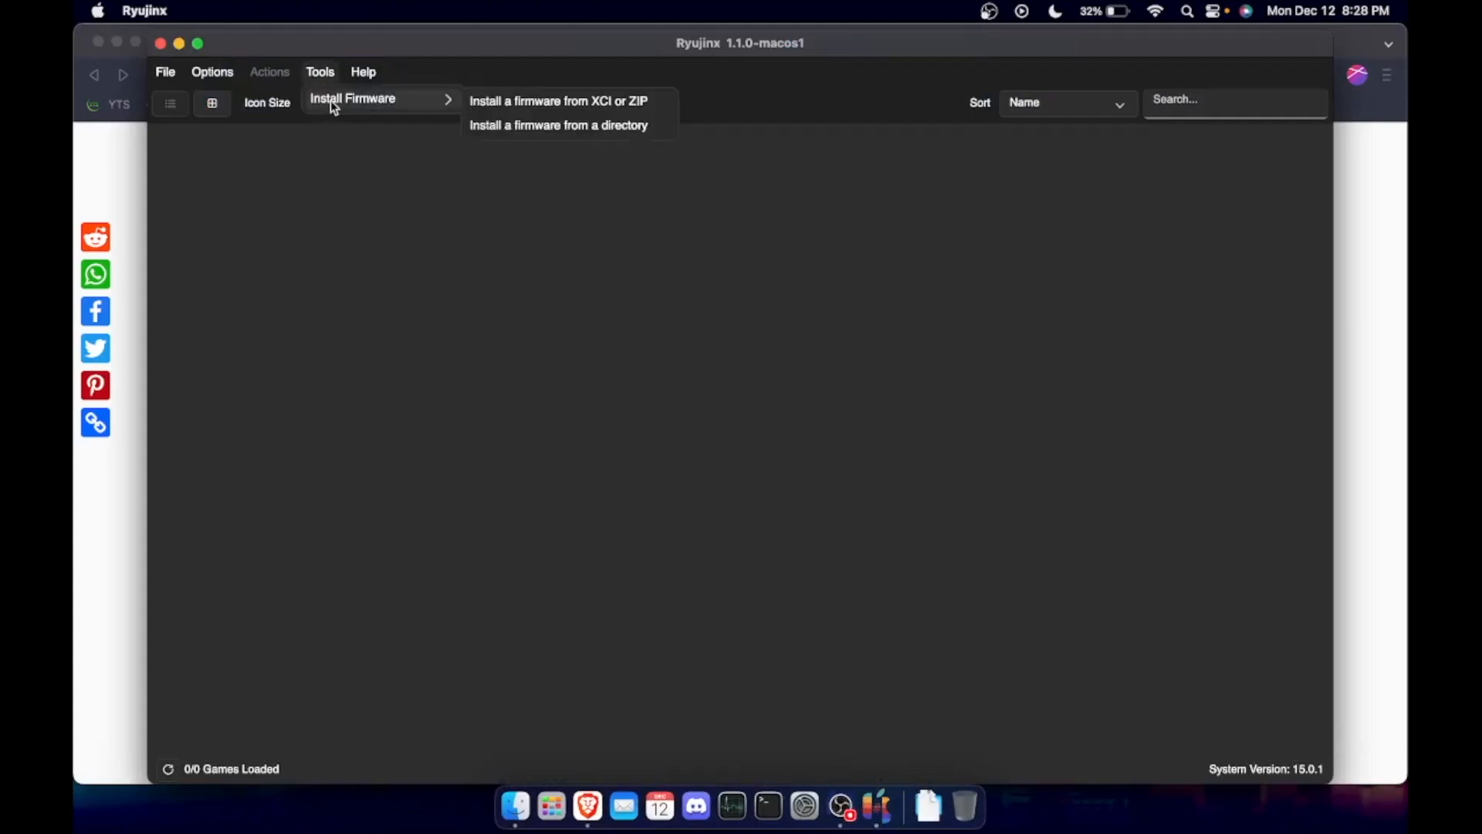
click(566, 130)
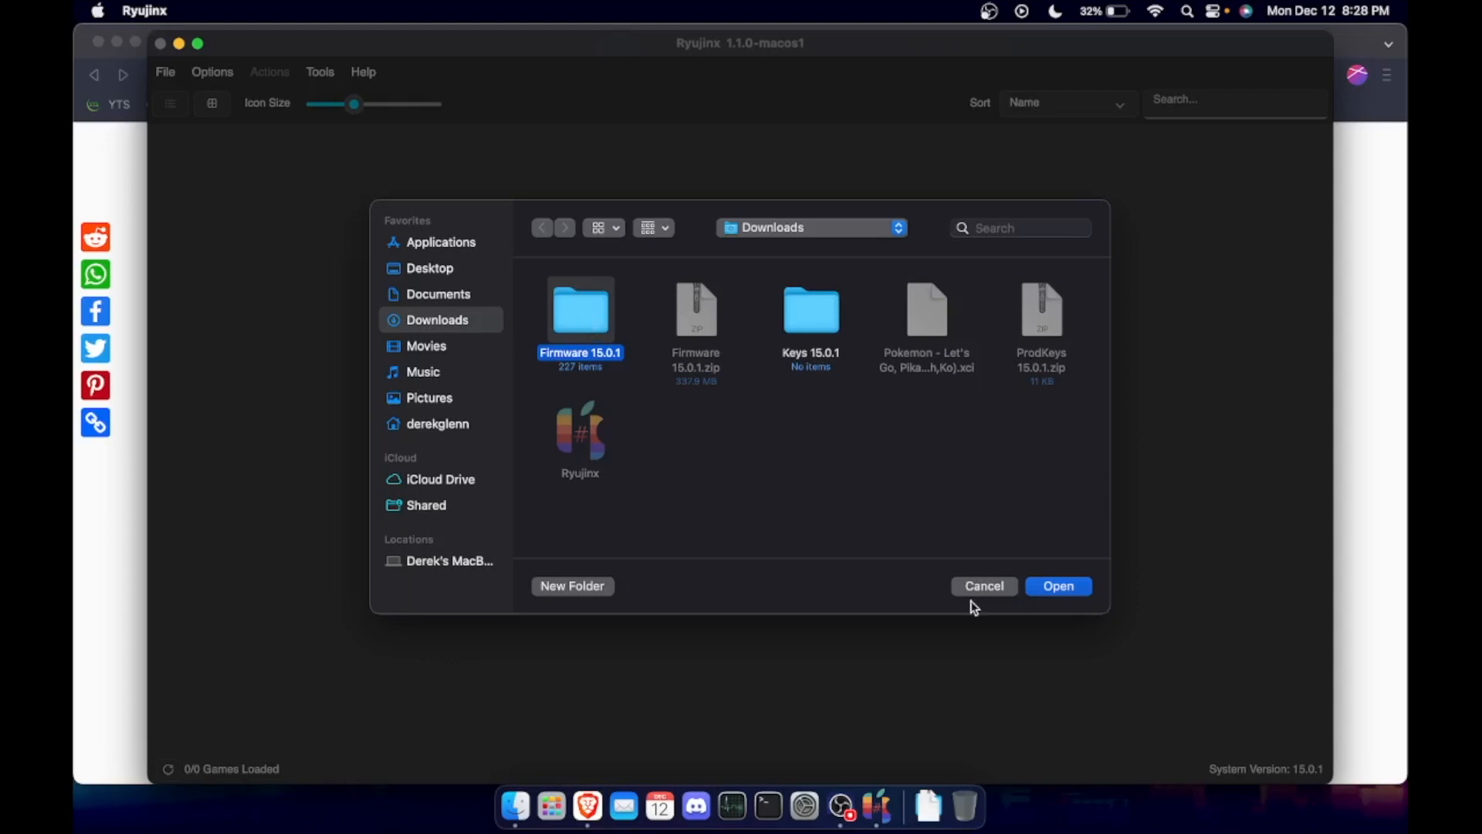
double_click(578, 325)
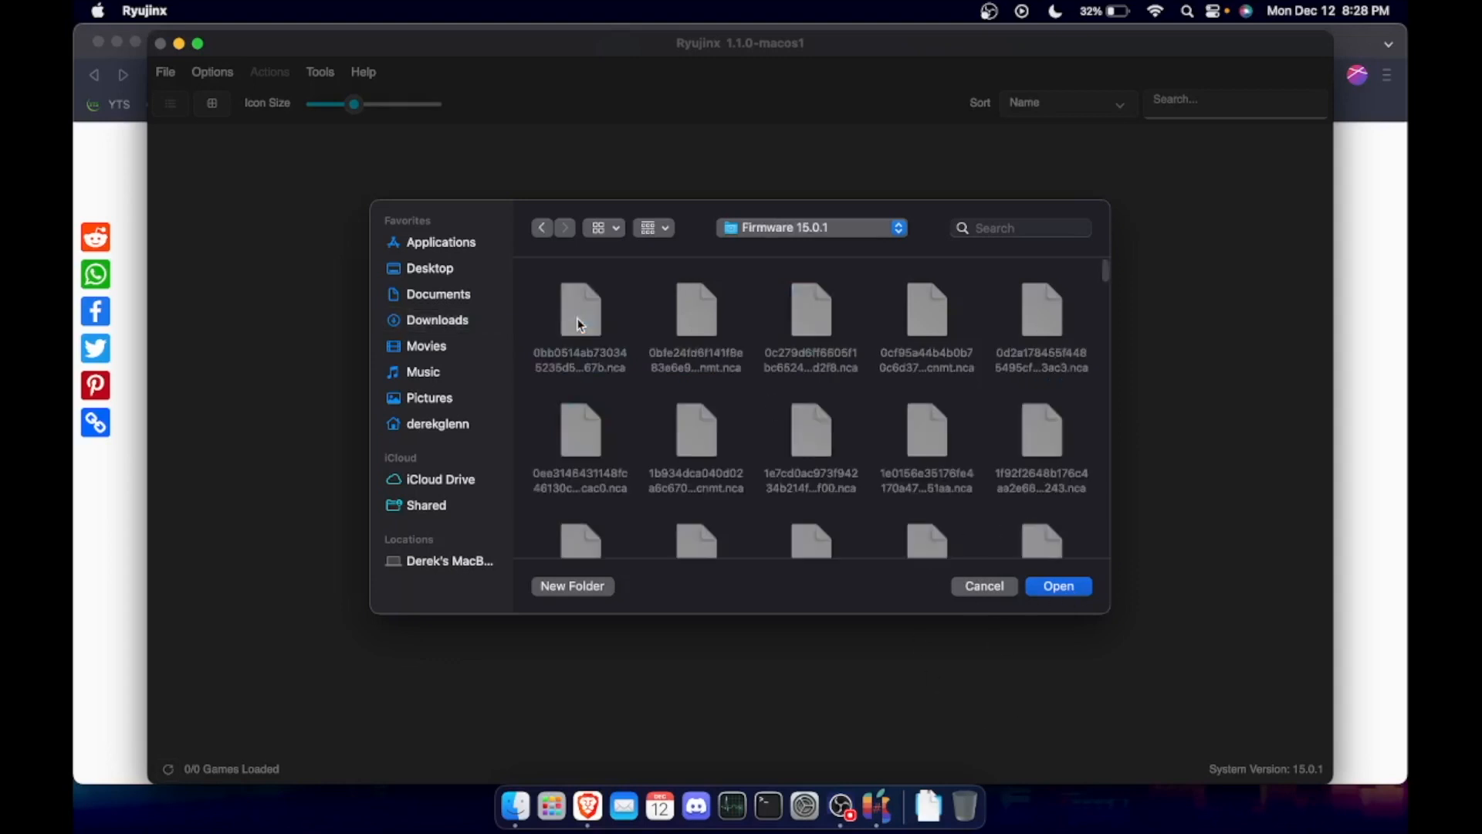
scroll(738, 456, down, 3)
click(978, 588)
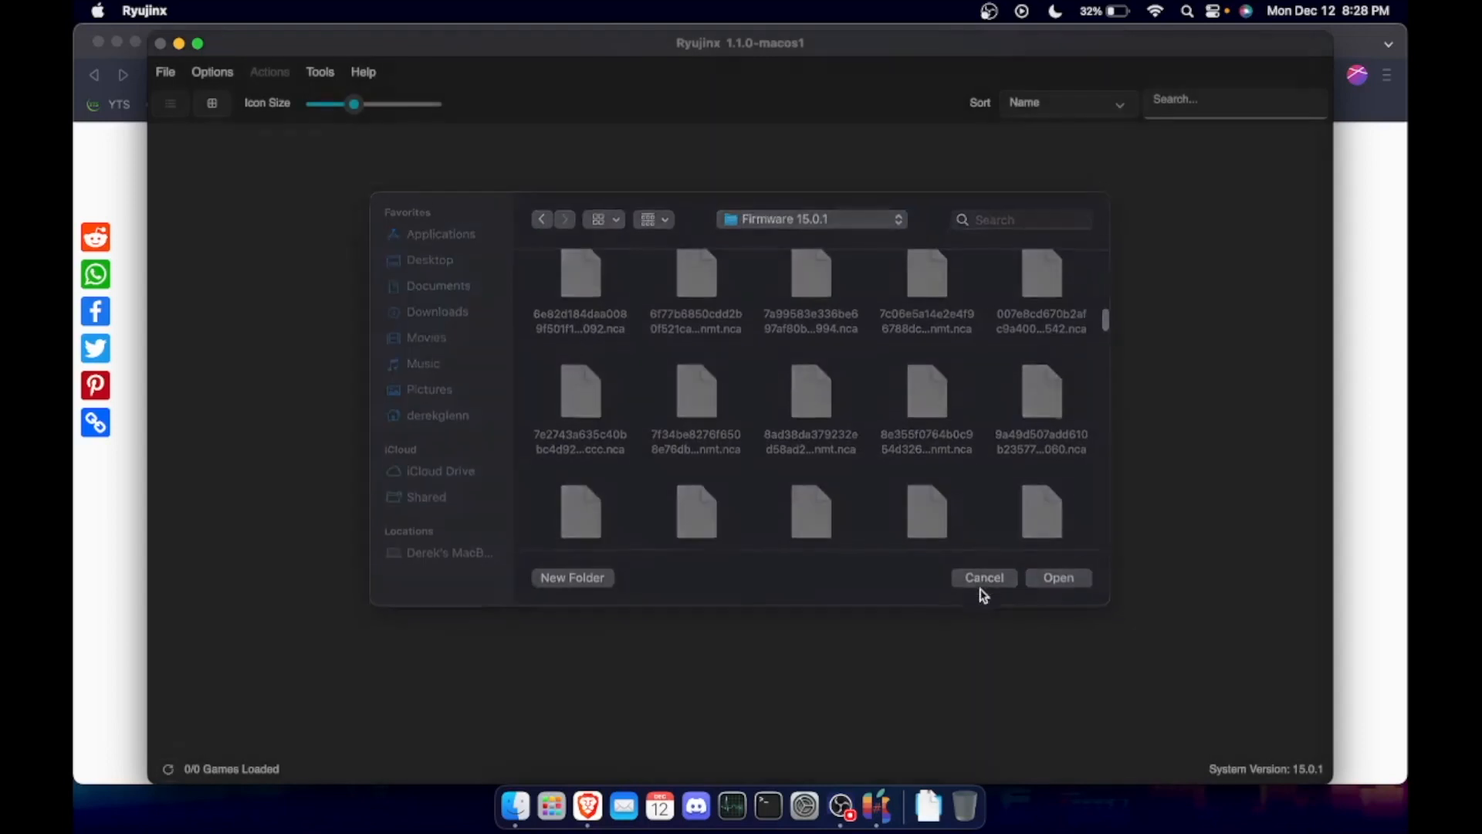
Install firmware from the Downloads/Firmware 15.0.1 folder and confirm the replacement.
click(321, 72)
mouse_move(353, 98)
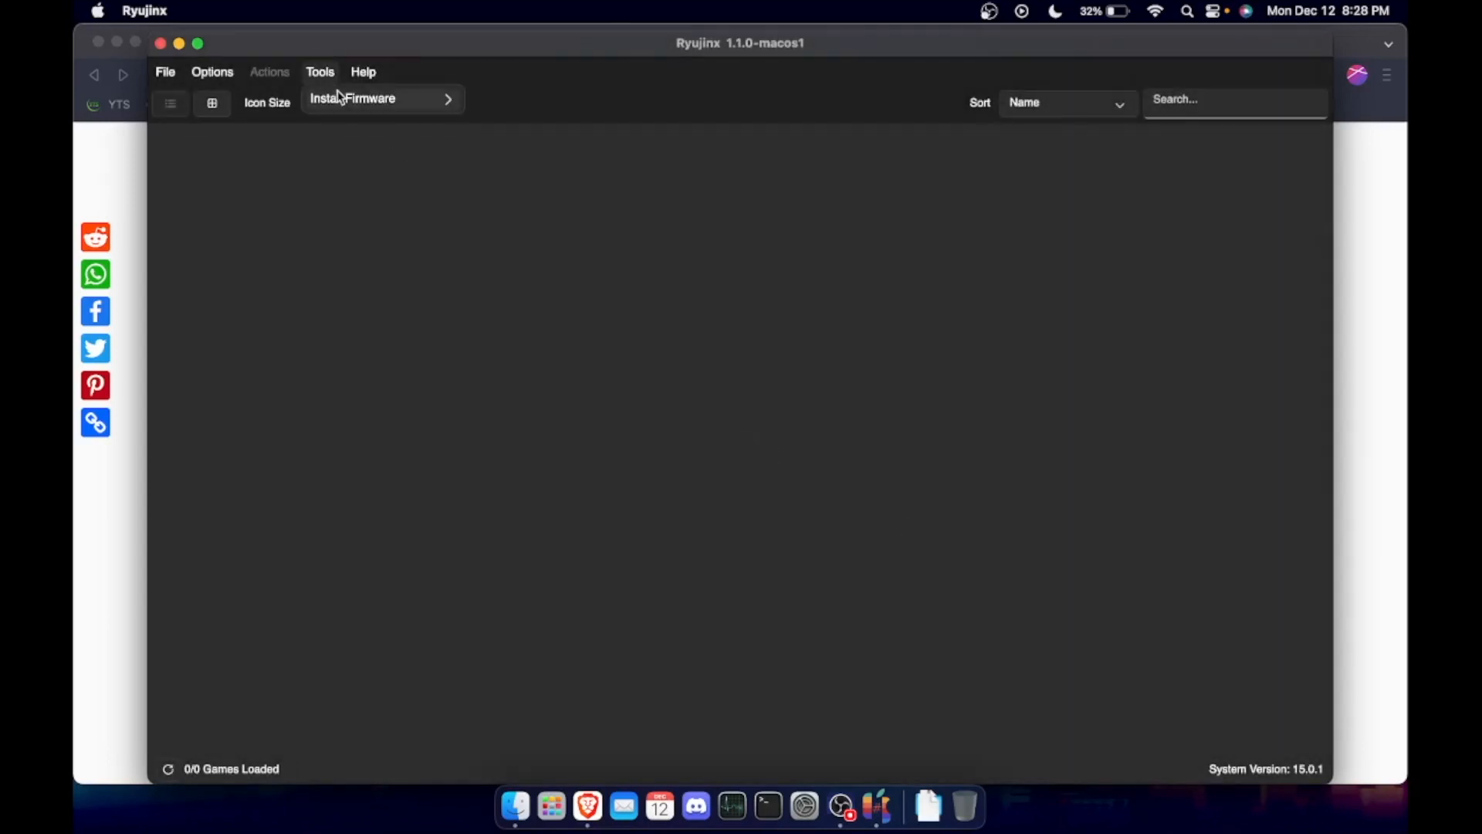
click(533, 127)
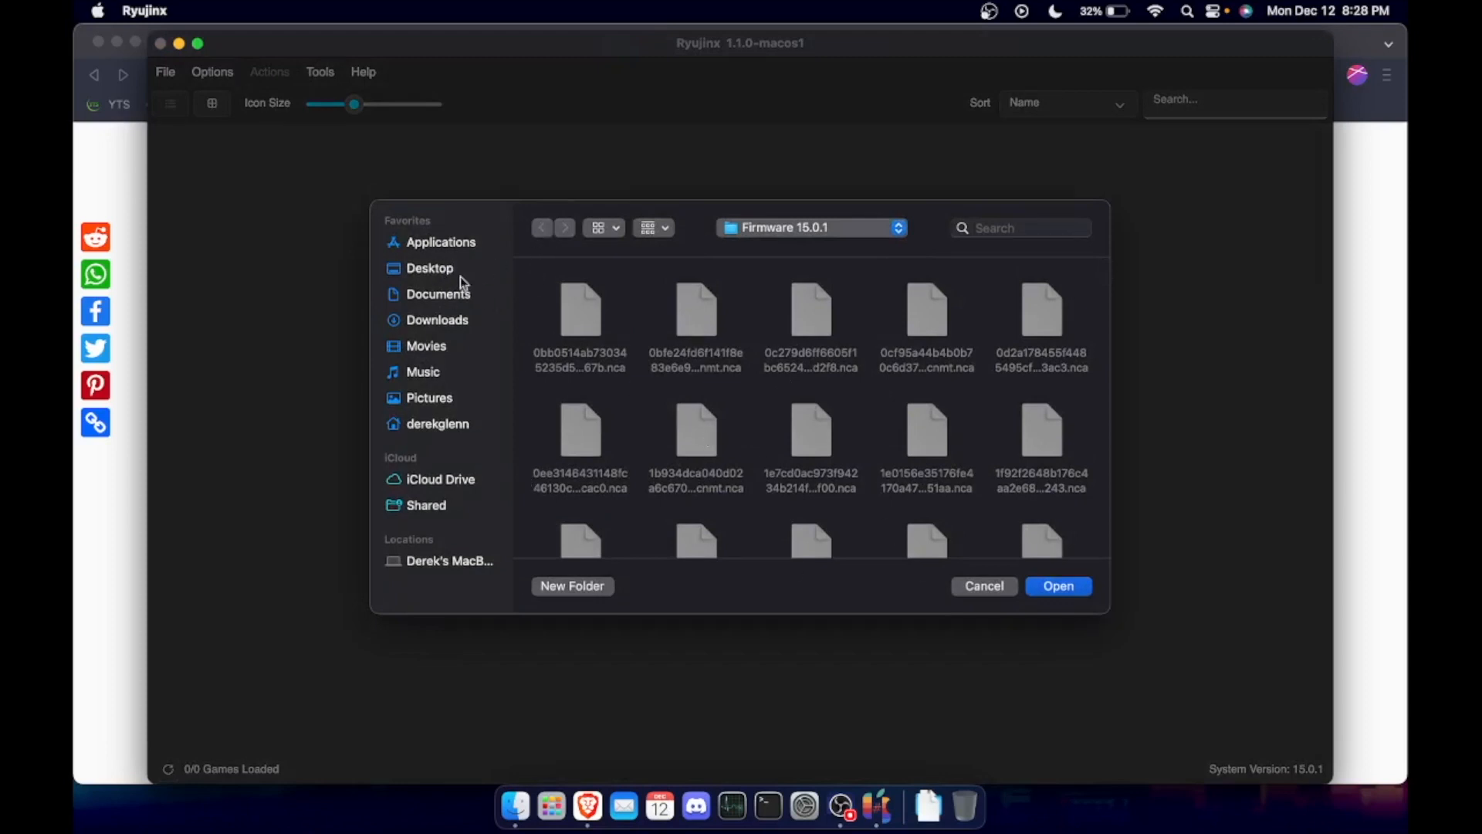
click(446, 320)
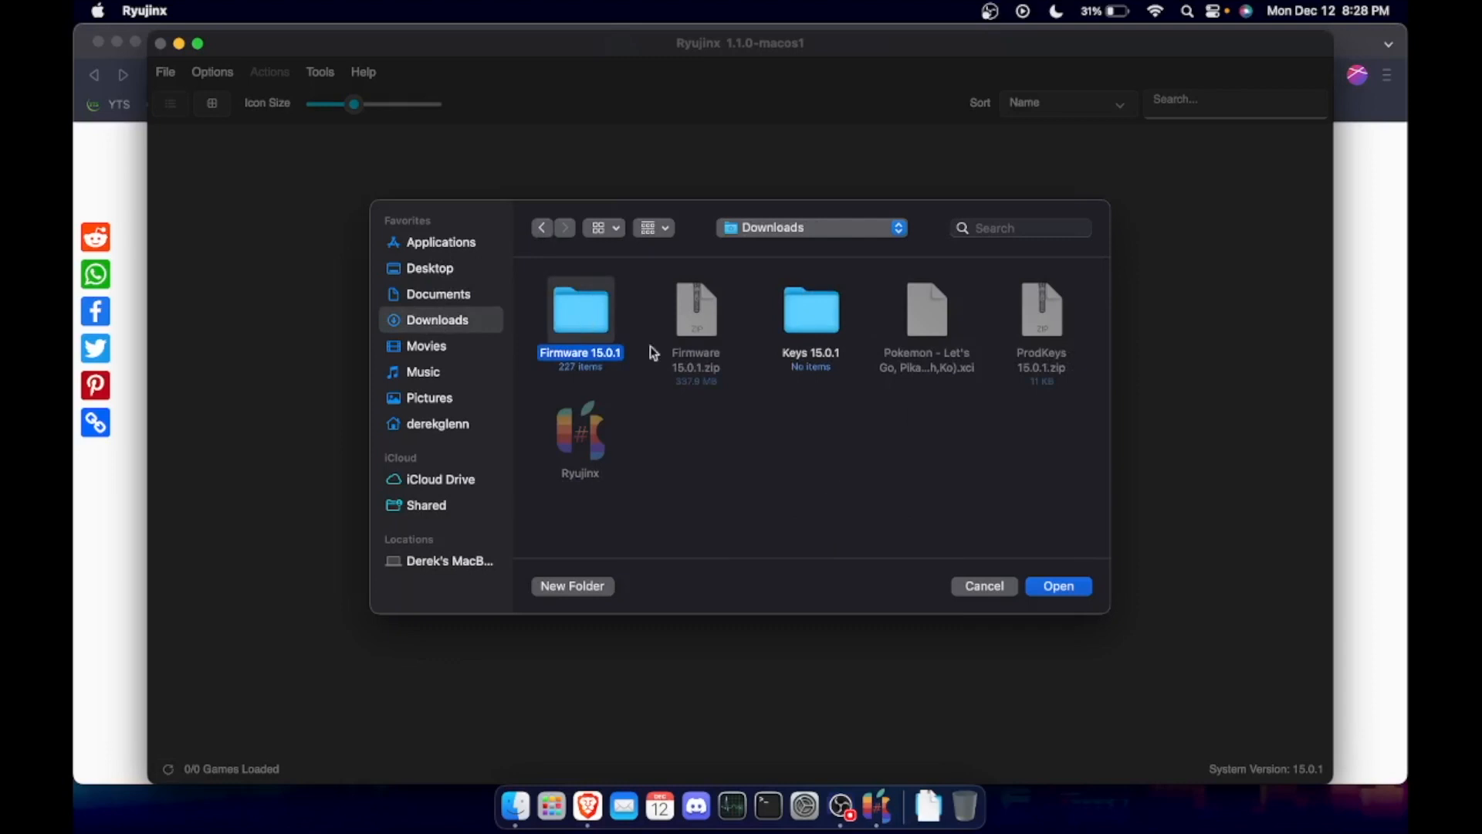
click(1047, 581)
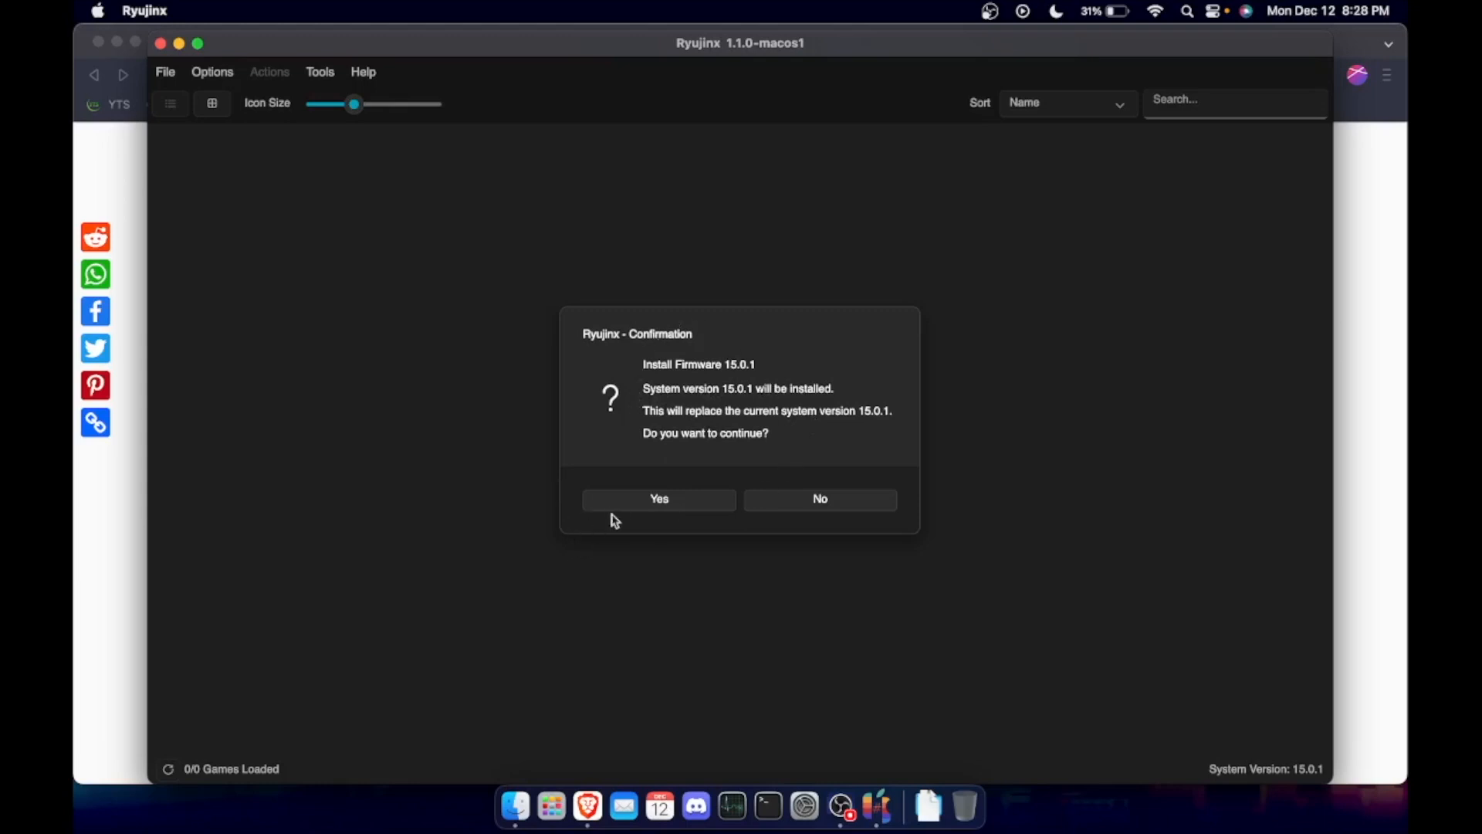
click(834, 501)
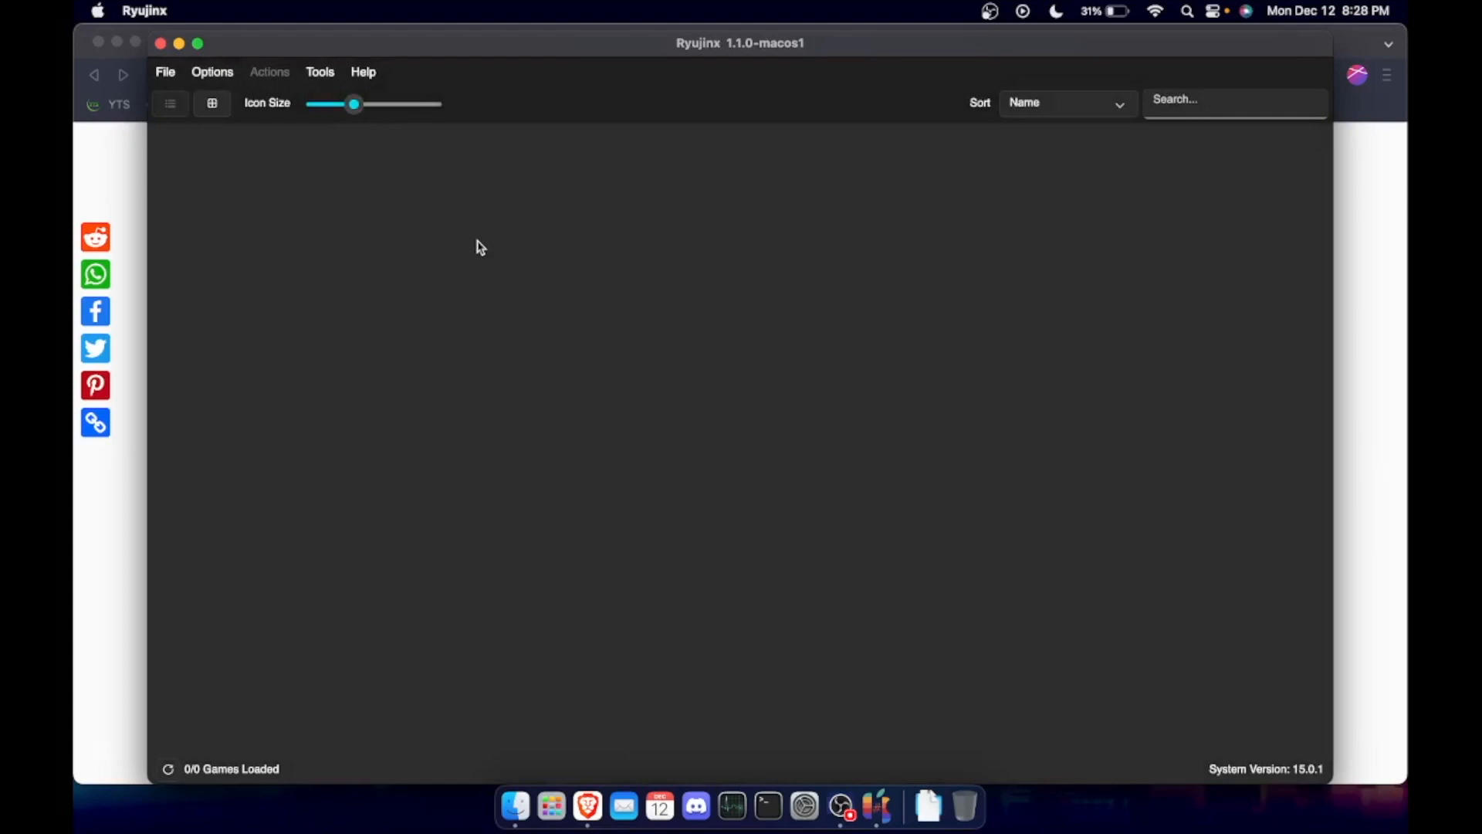
Load the Pokémon Let's Go Pikachu .xci from Downloads via Load Application From File.
click(164, 72)
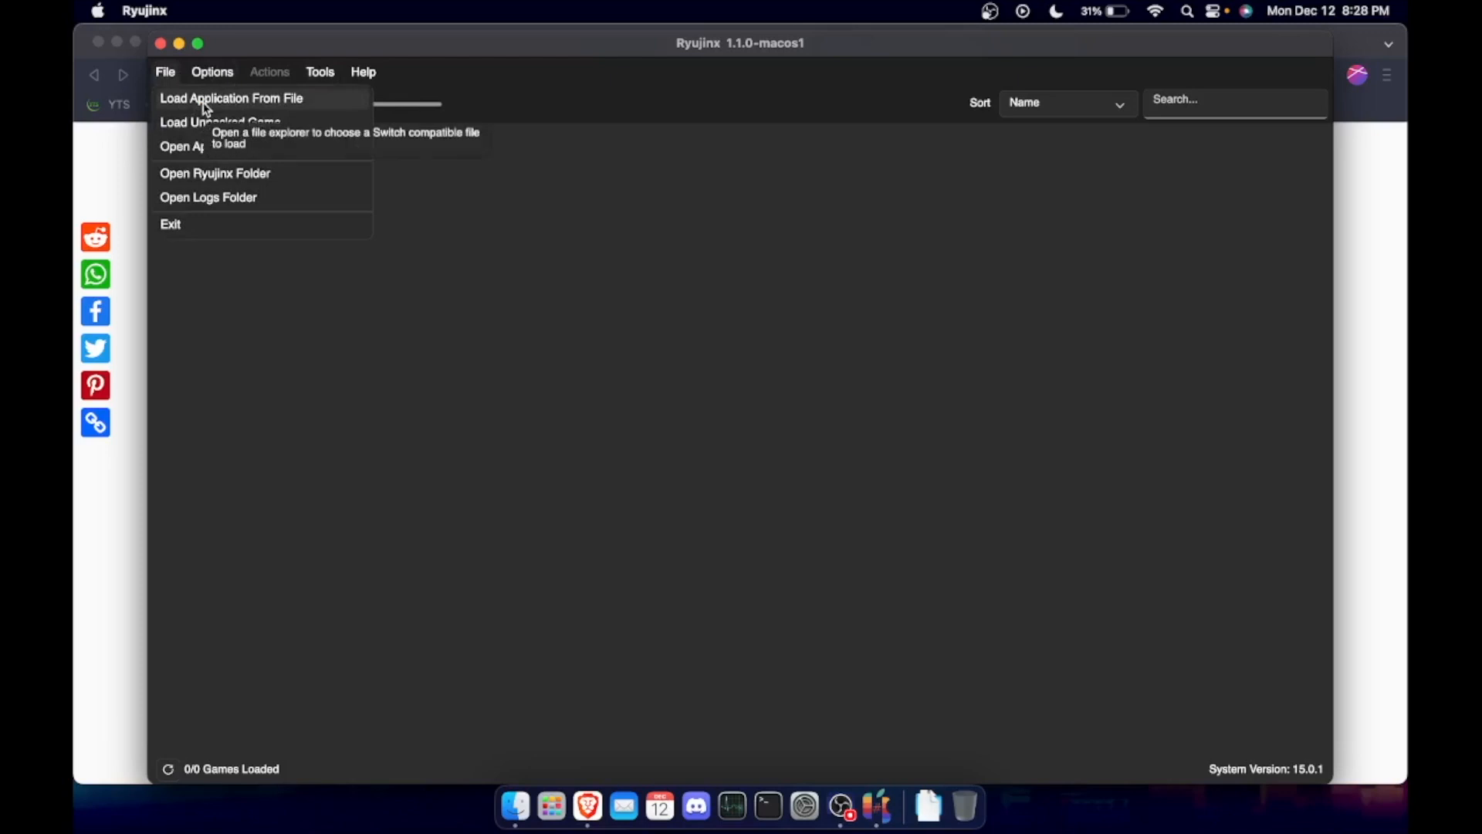
click(204, 102)
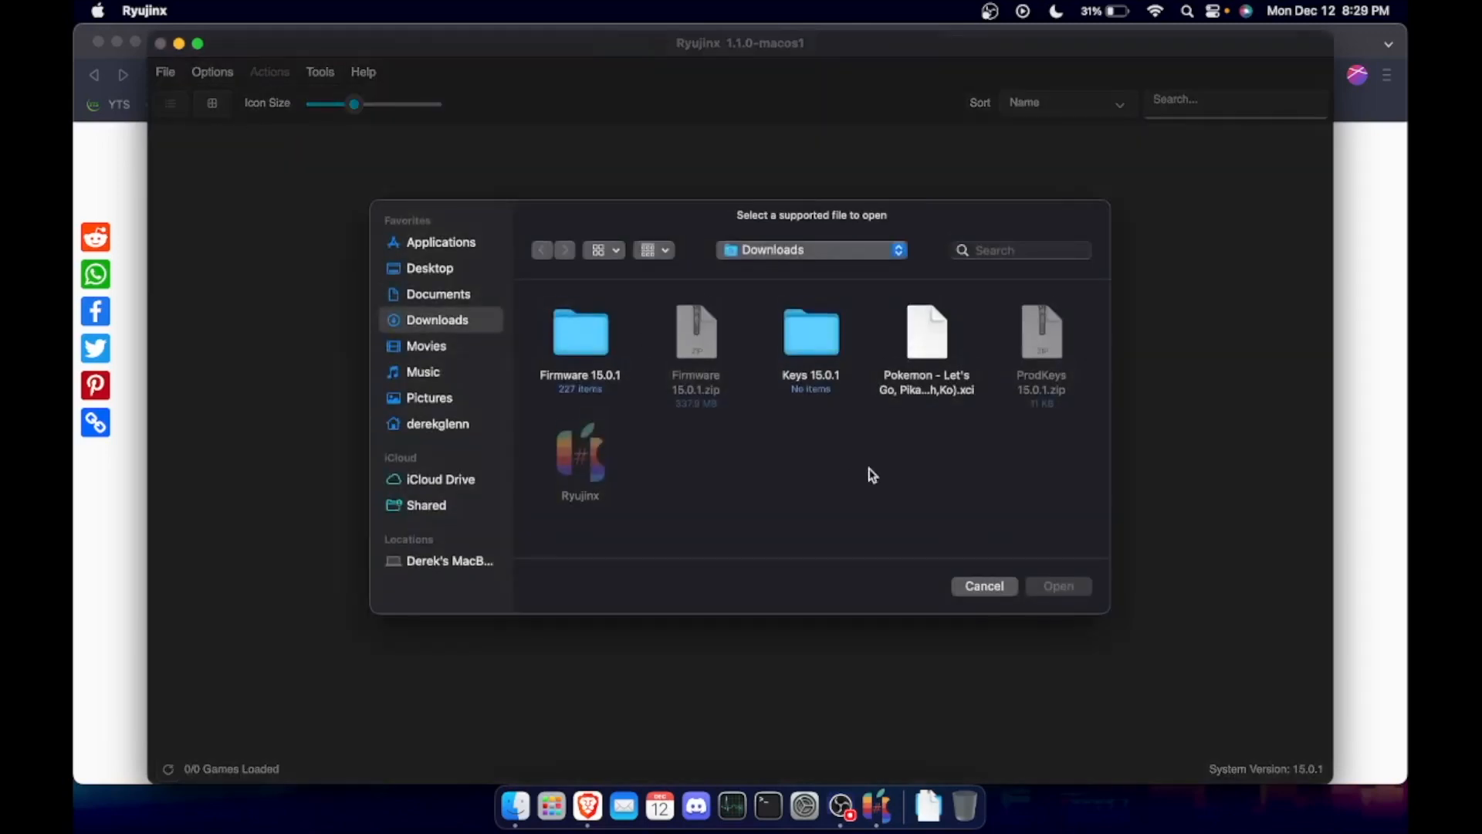
click(913, 336)
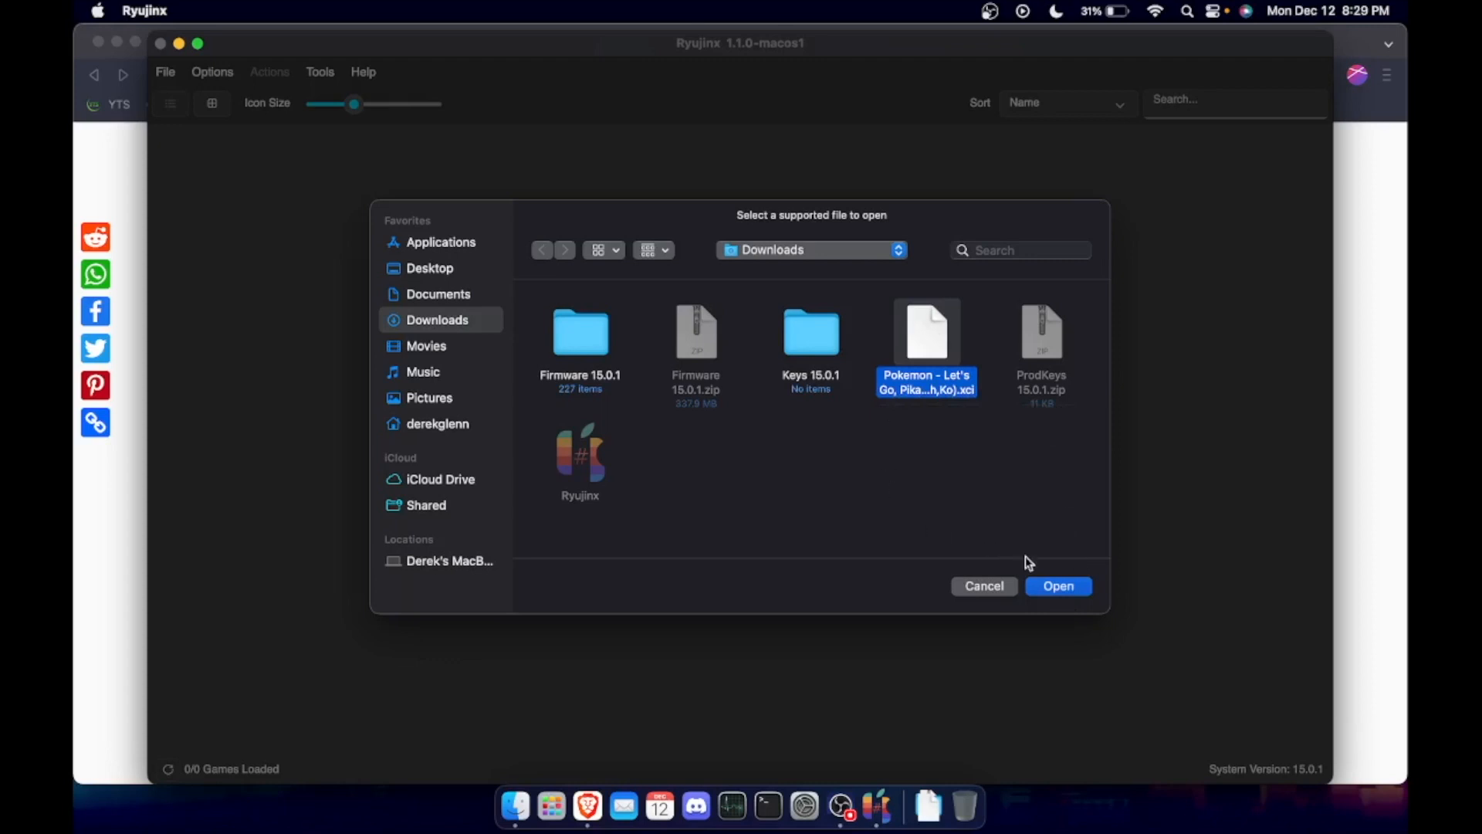
click(1041, 584)
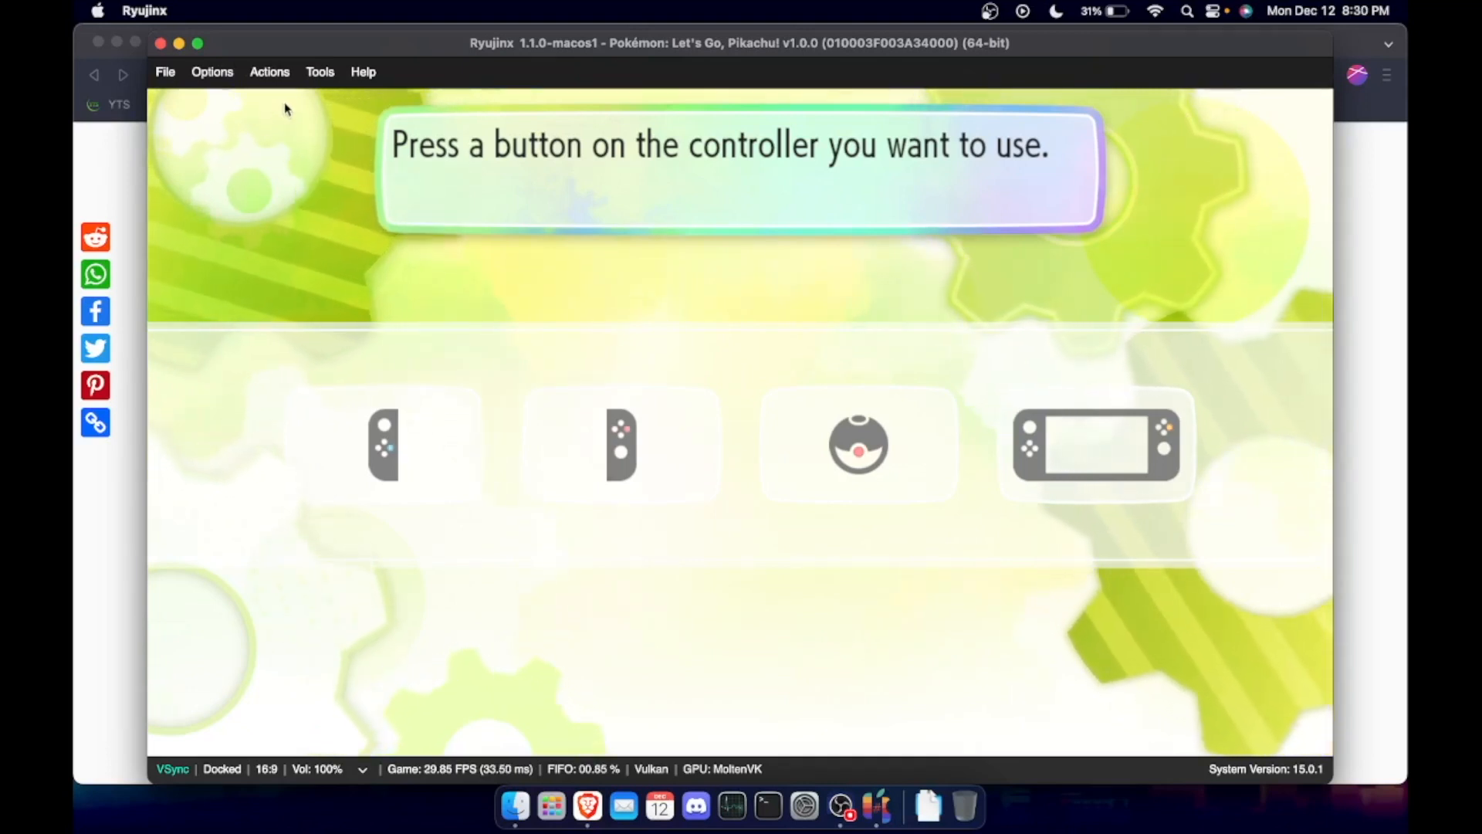
Open the Options menu while the game runs.
click(227, 73)
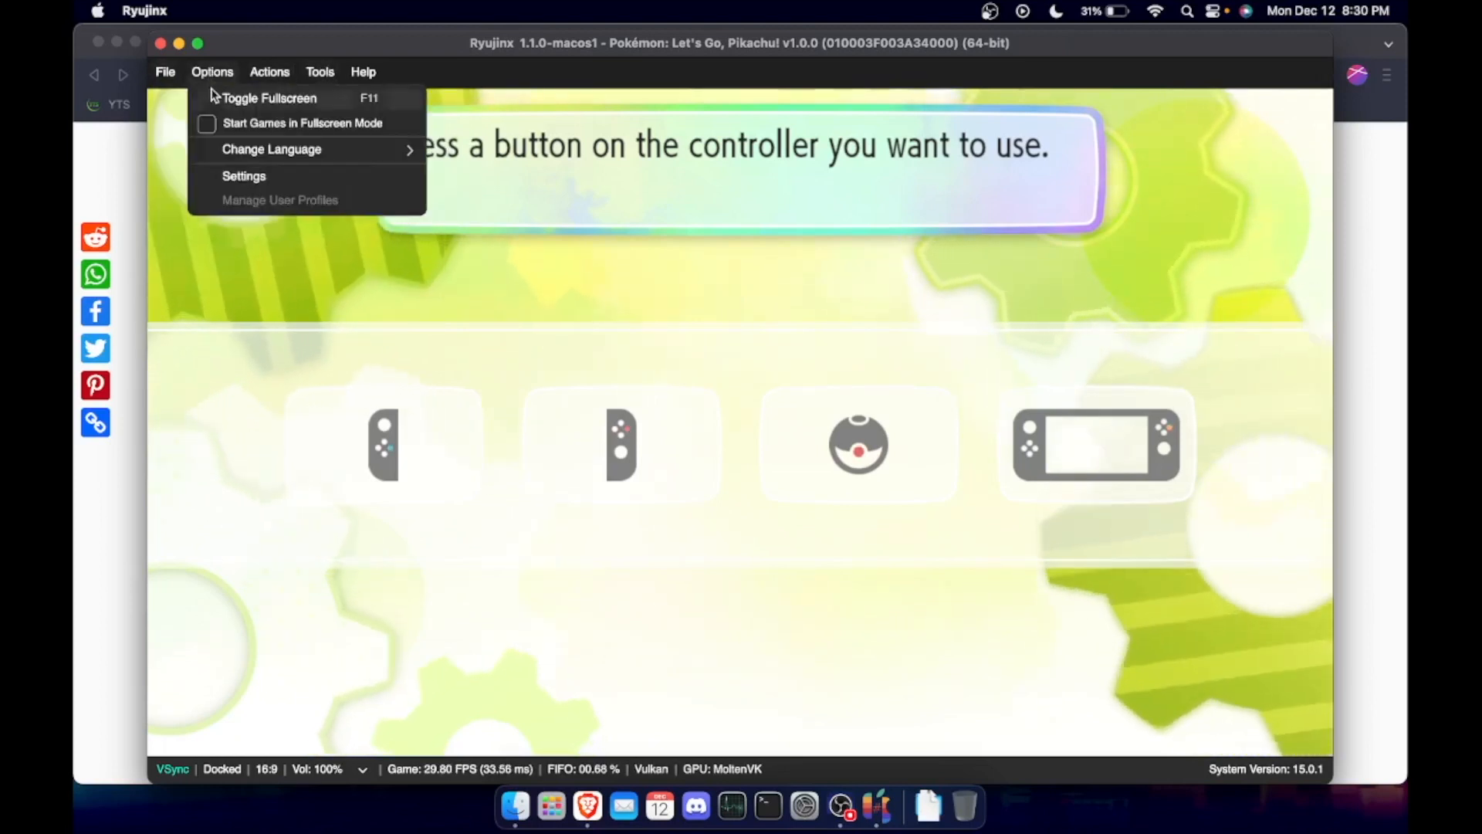
Open Settings and review the Input, System and CPU pages.
click(342, 177)
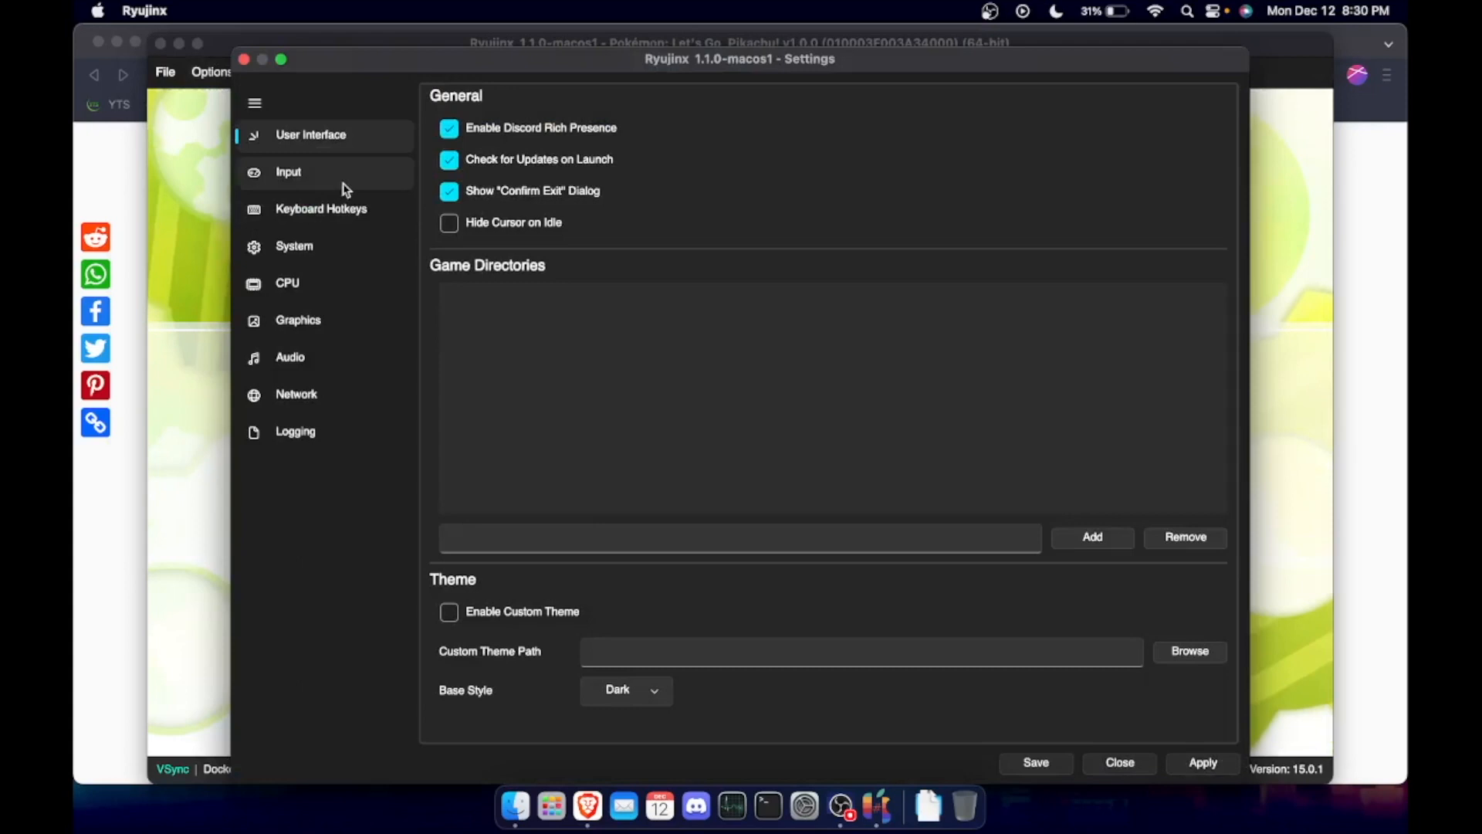
click(336, 186)
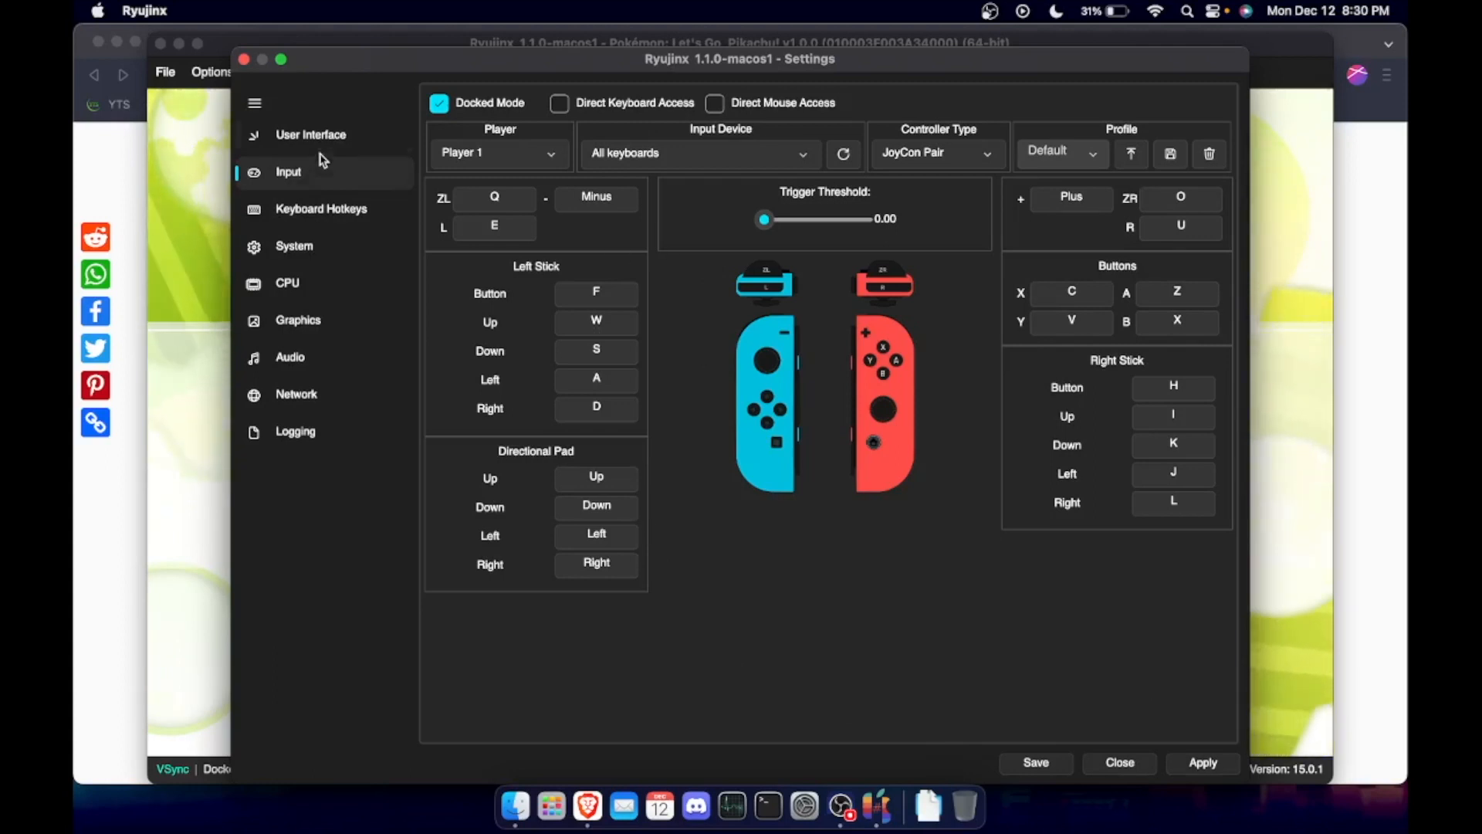
click(324, 247)
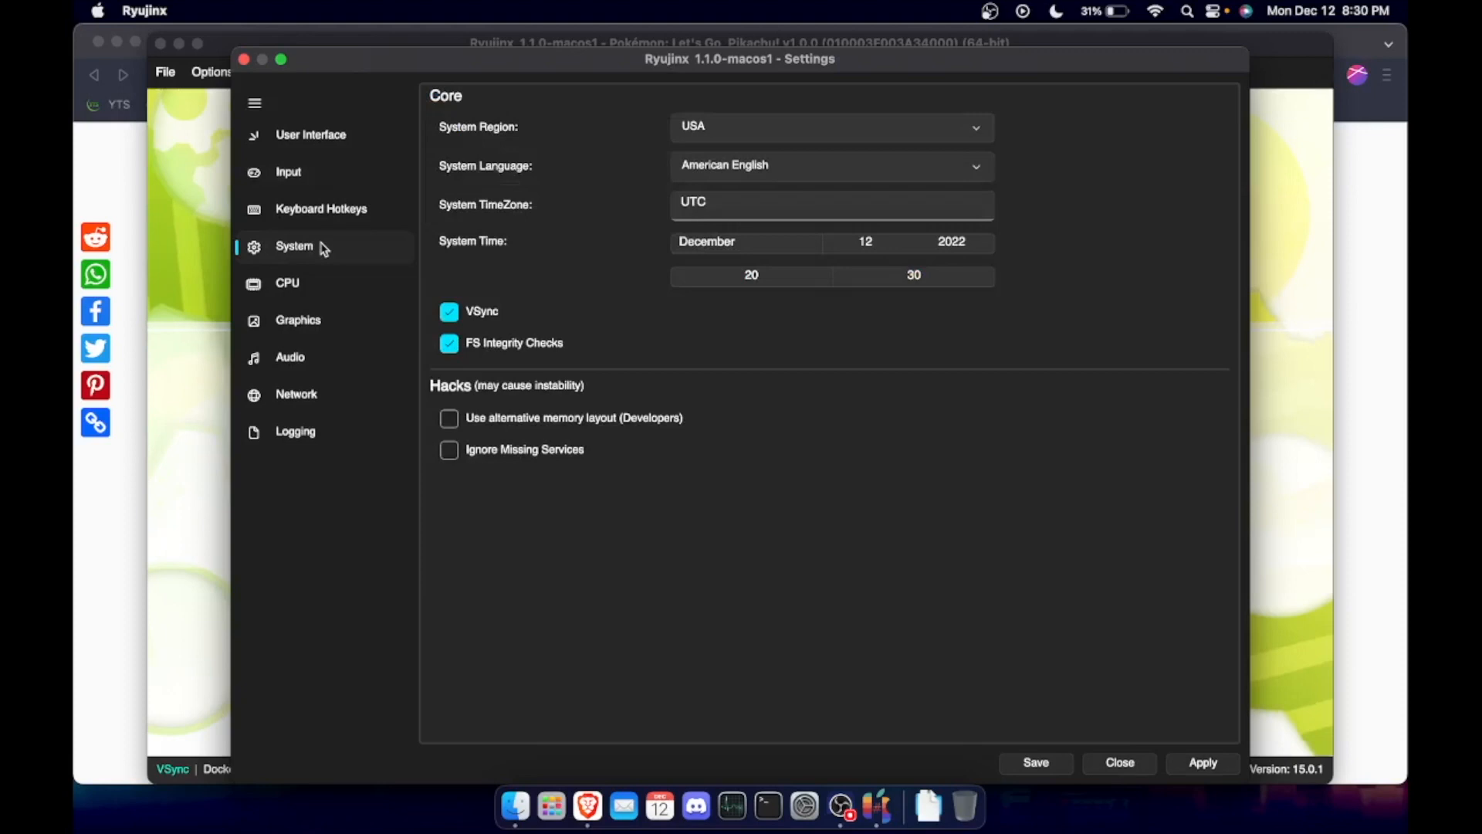
click(324, 285)
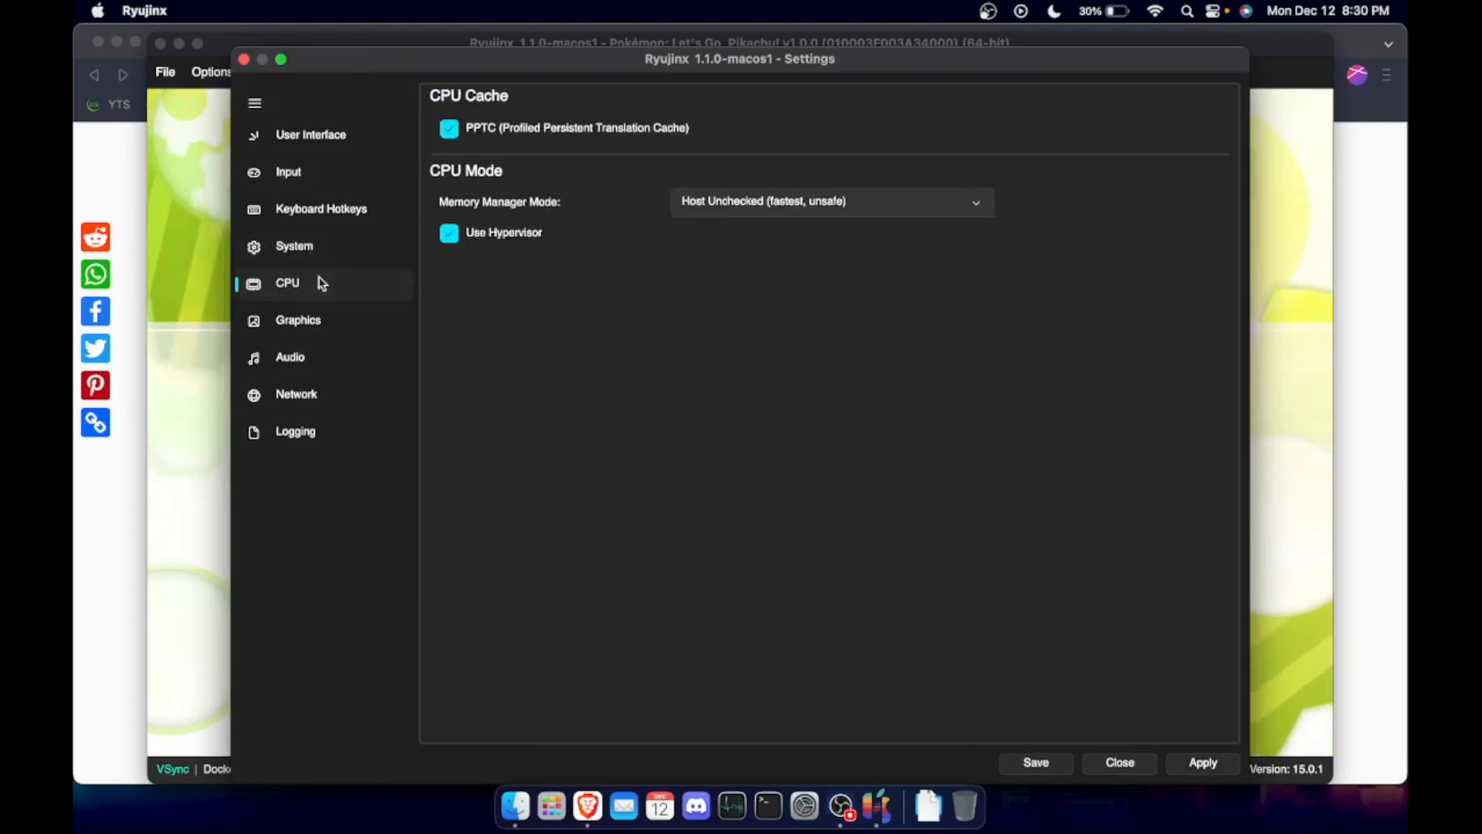
Review the Graphics page and its backend choices, then move to the Audio page (SDL2, volume 100).
click(324, 313)
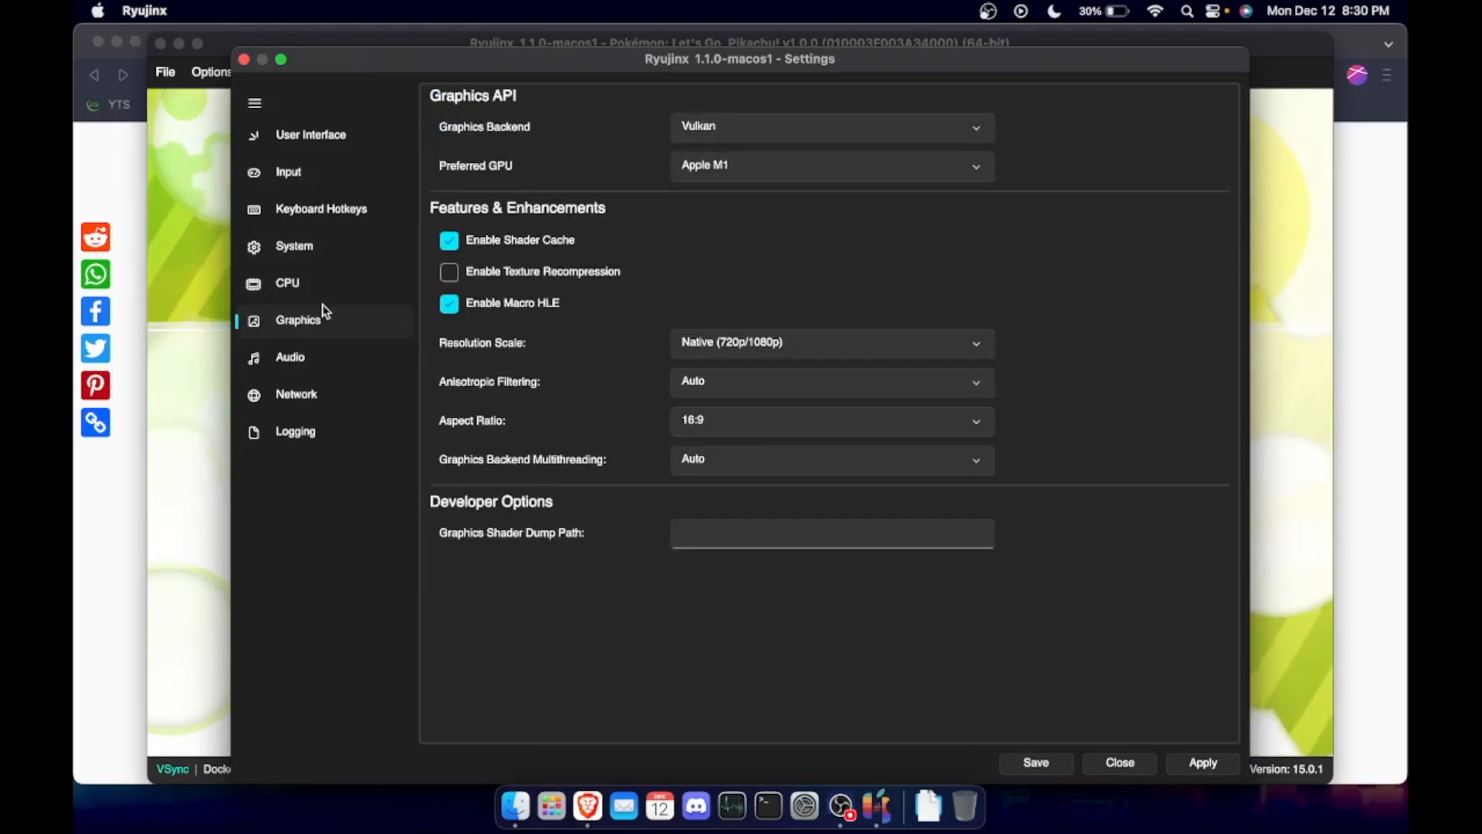
click(699, 130)
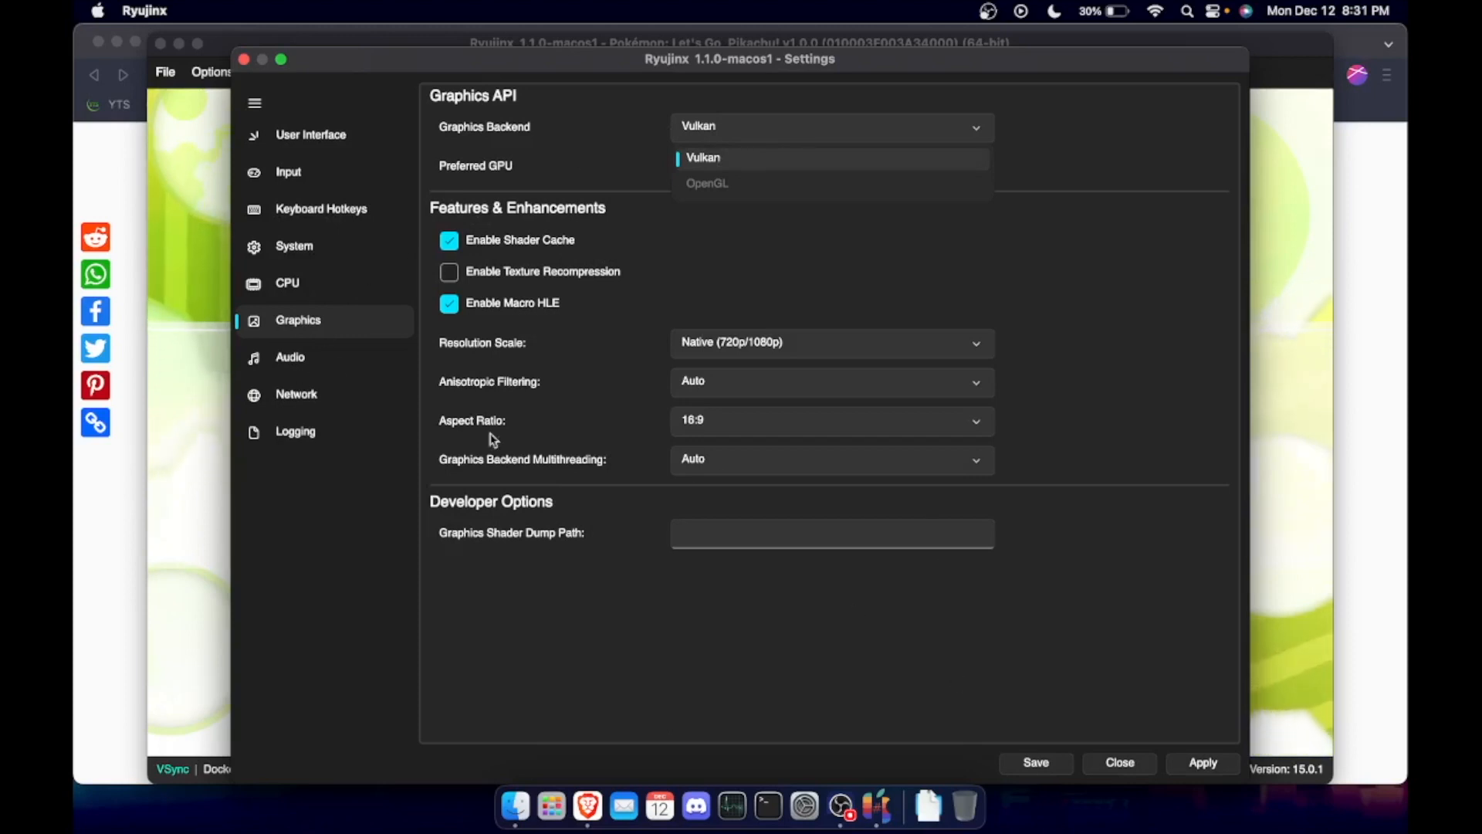
click(306, 344)
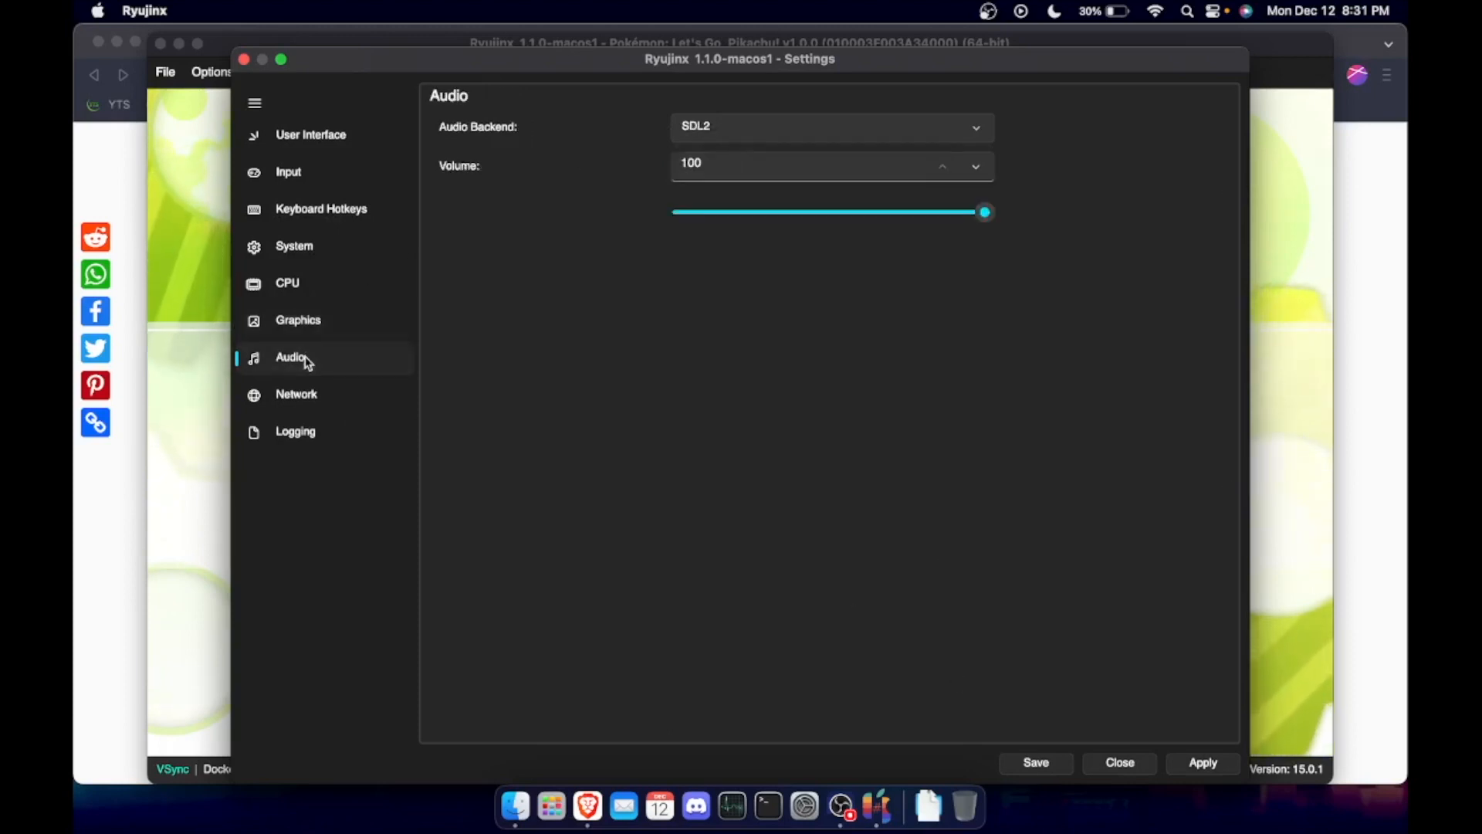
Cycle through the Network, Logging, CPU, System, Keyboard Hotkeys and Input pages back to User Interface.
click(299, 393)
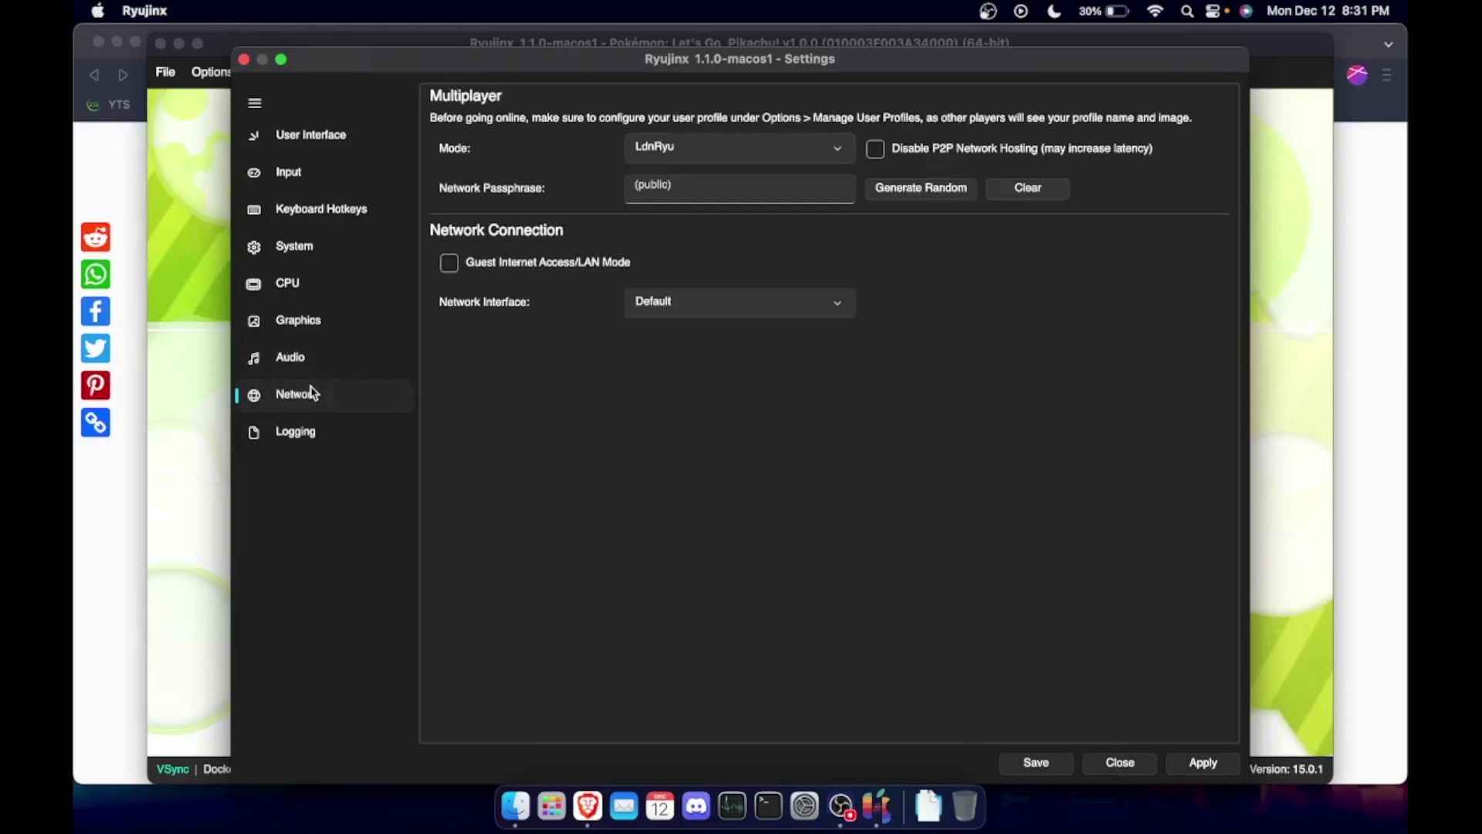
click(303, 429)
click(306, 285)
click(315, 247)
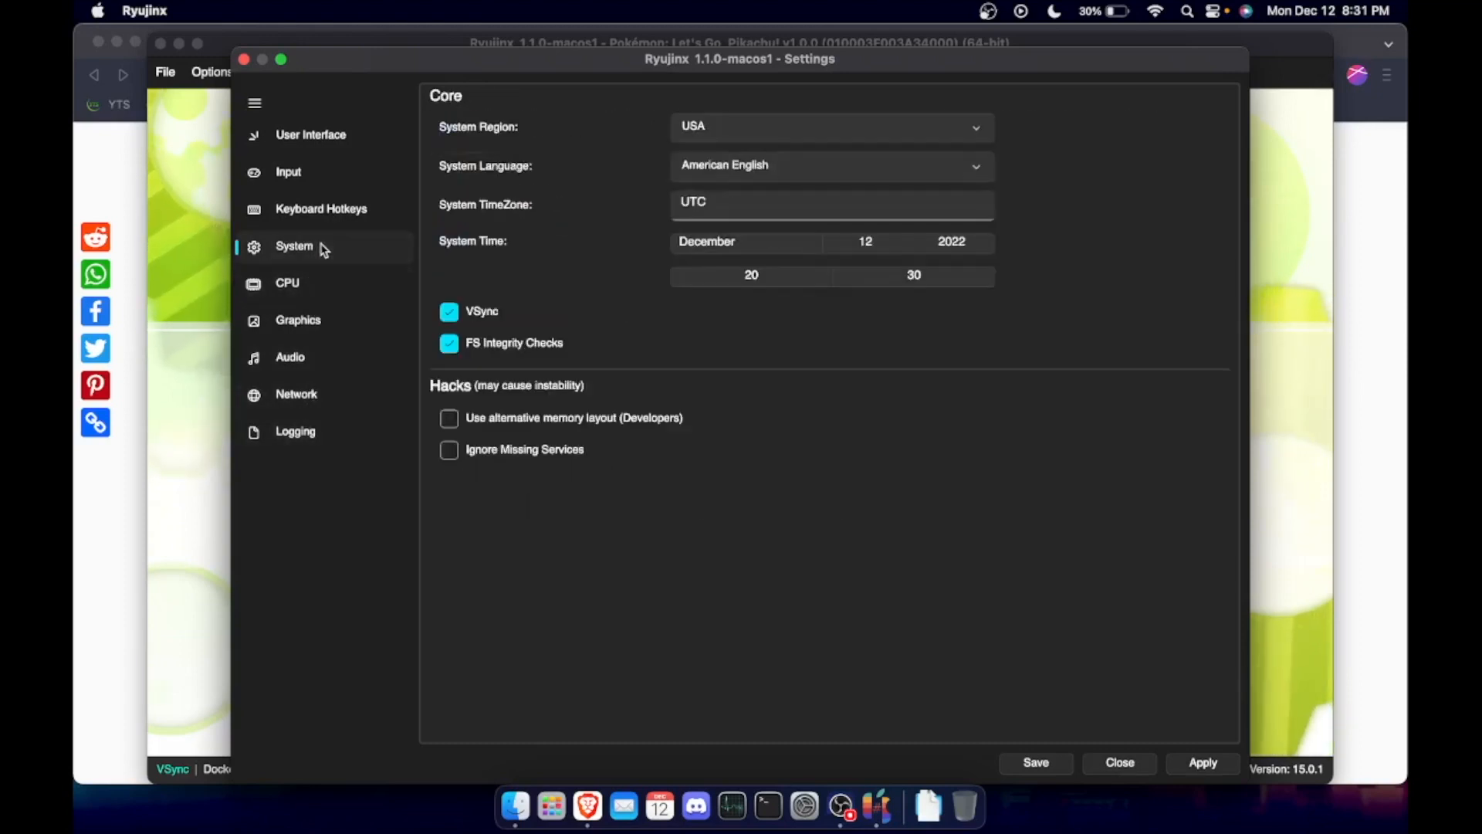
click(326, 210)
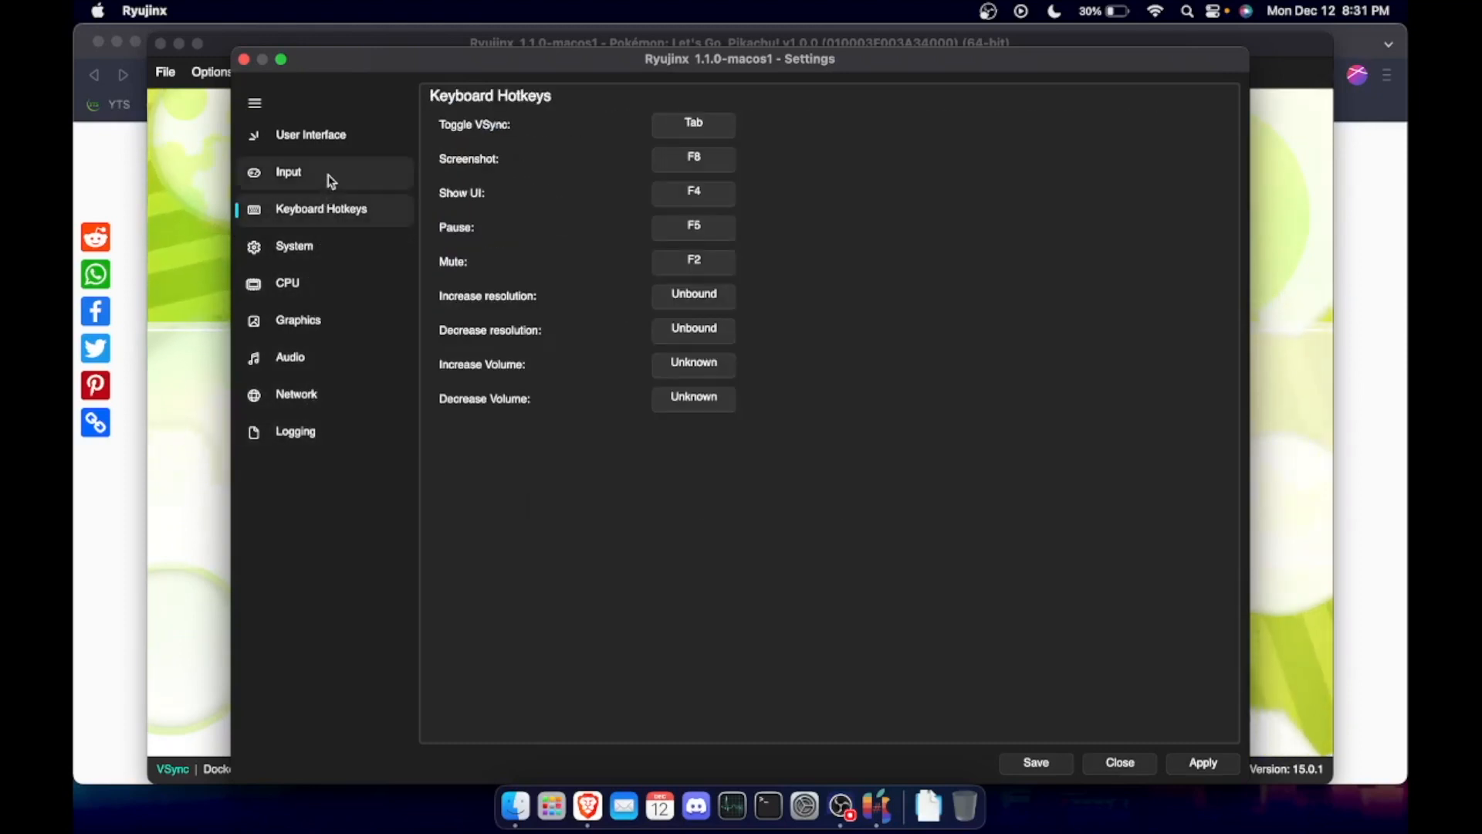
click(327, 176)
click(329, 140)
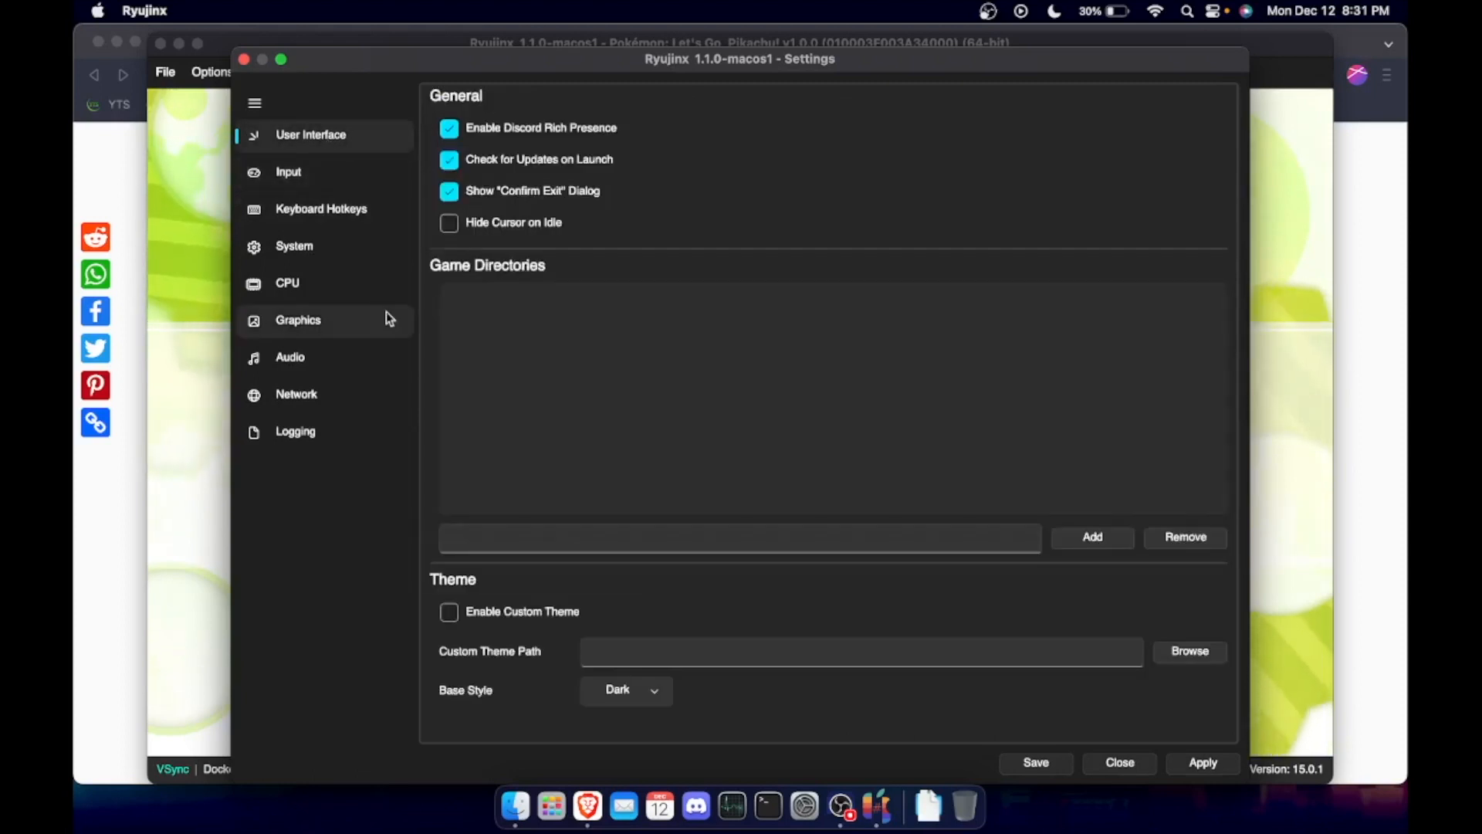